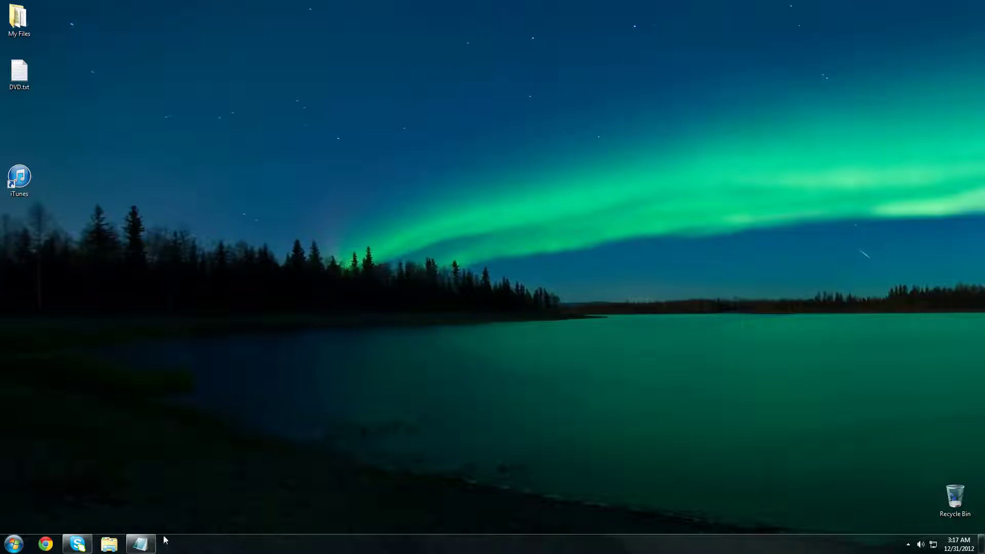
Step: Bring DVD.txt back up in Notepad and select the full DVD Decrypter download link
left_click(140, 544)
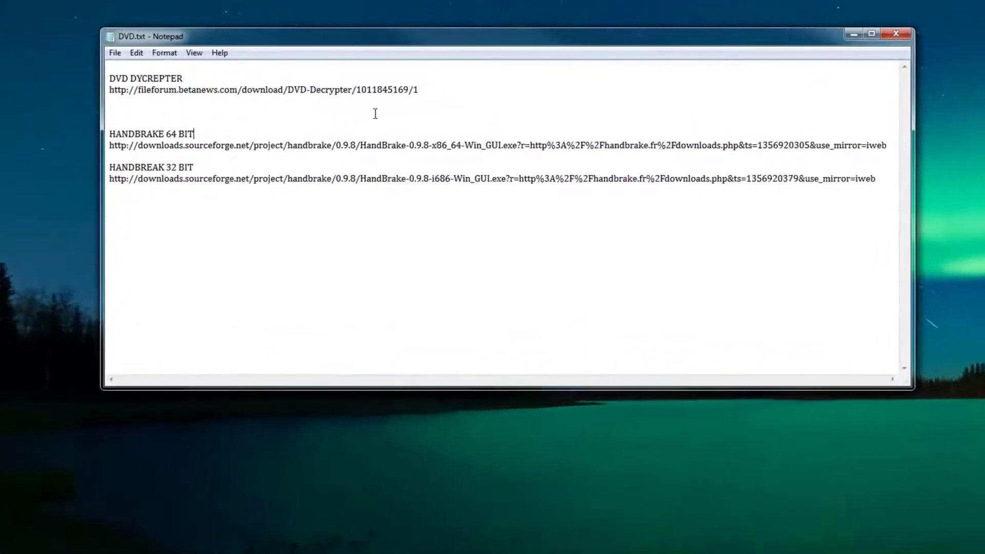
left_click(469, 74)
left_click_drag(410, 102, 63, 99)
left_click(68, 98)
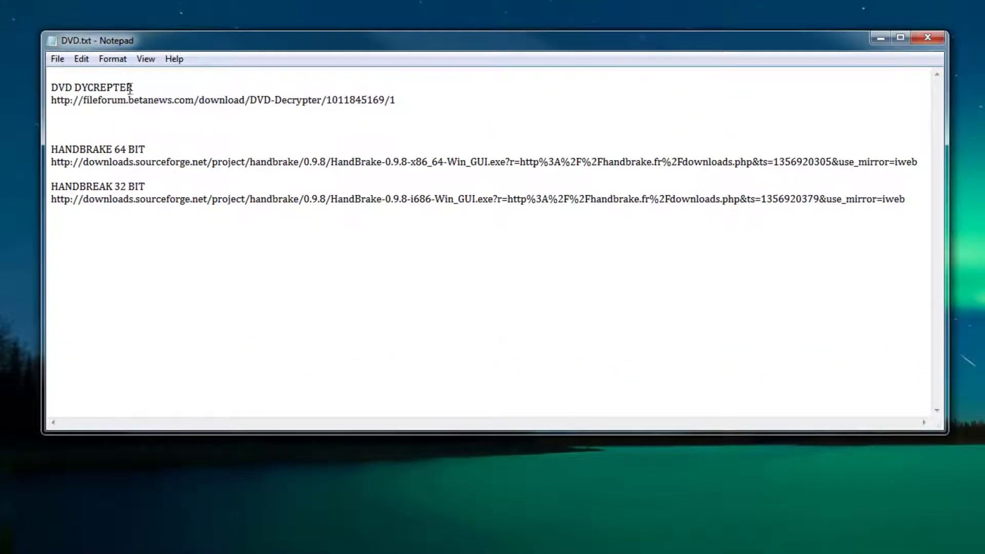
left_click_drag(143, 84, 51, 86)
left_click(151, 149)
left_click_drag(151, 149, 52, 149)
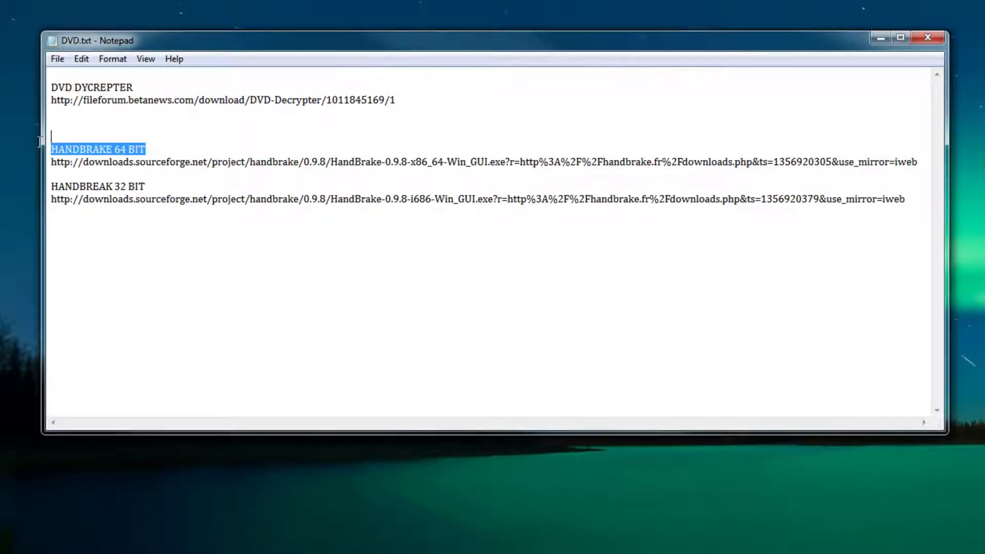
left_click(107, 123)
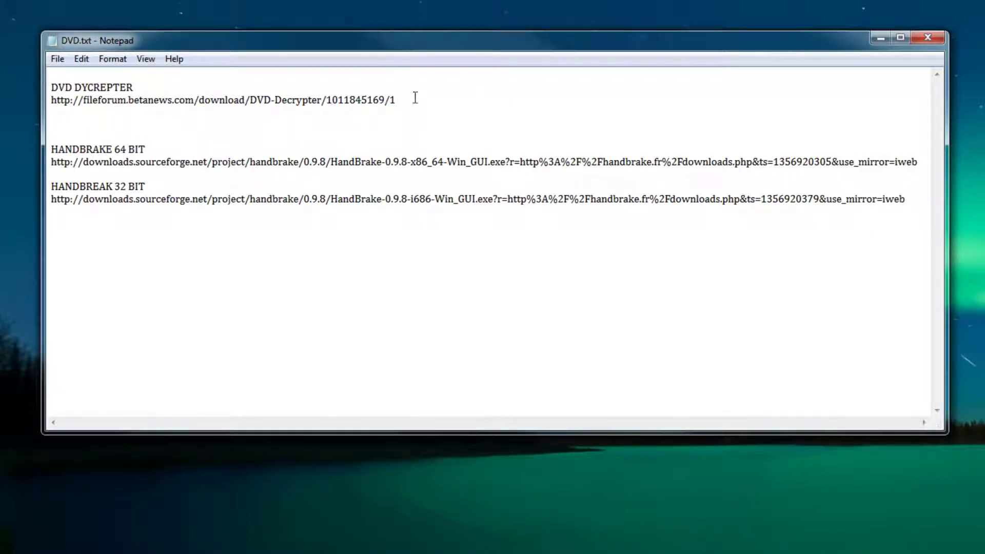
left_click_drag(416, 98, 26, 98)
key("ctrl+c")
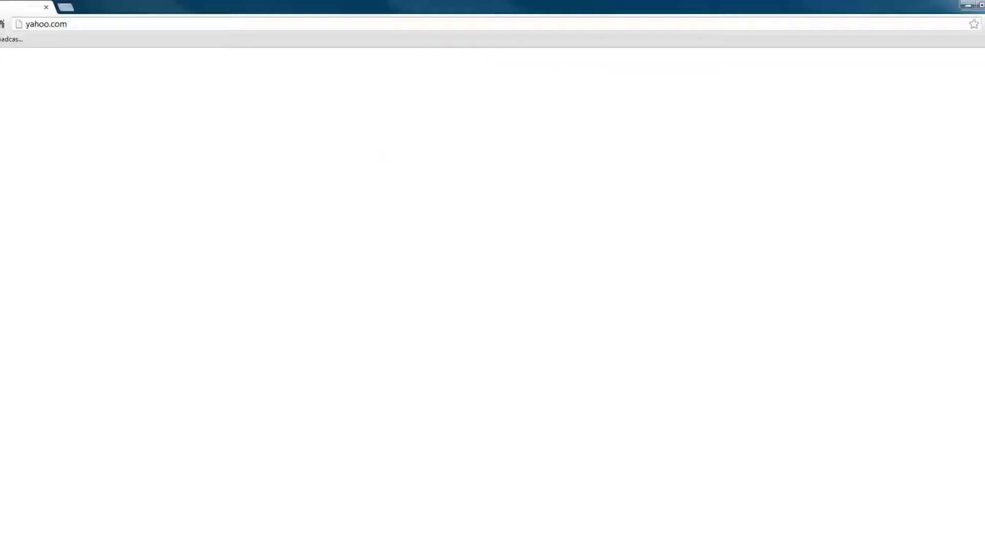
Step: Paste the DVD Decrypter link into Chrome and load the Fileforum download page
left_click(121, 22)
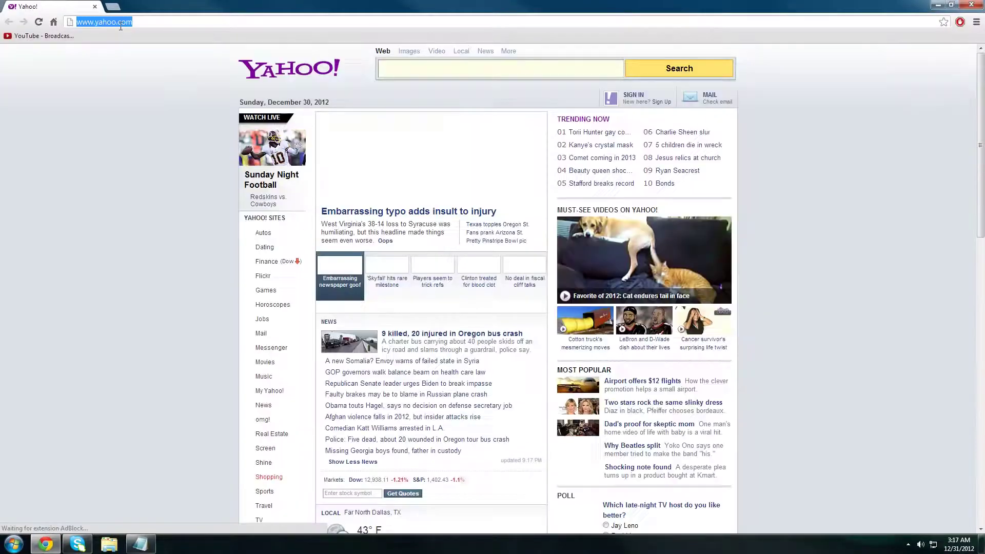
key("ctrl+v")
key("Return")
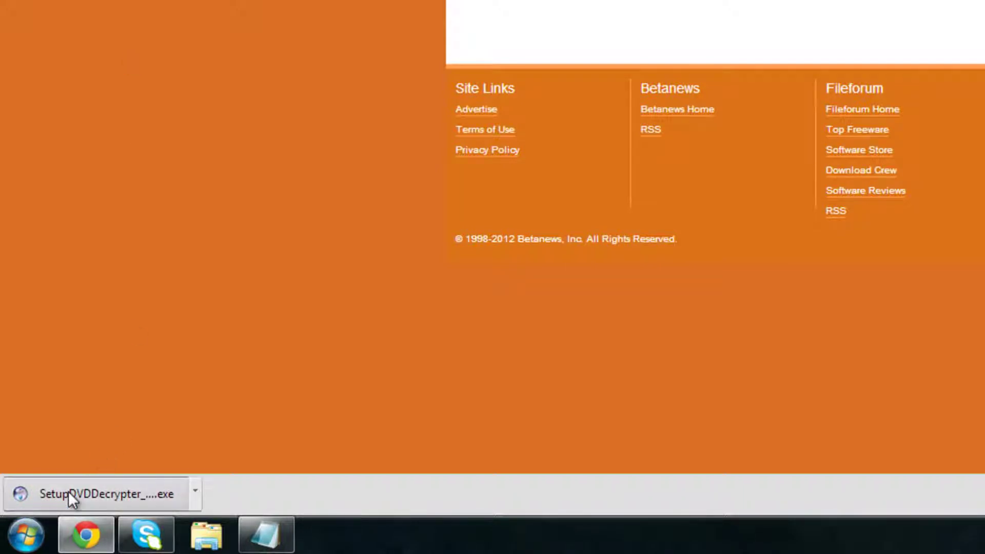
Step: Install DVD Decrypter 3.5.4.0 without a Quick Launch icon, declining startup update checks
left_click(69, 491)
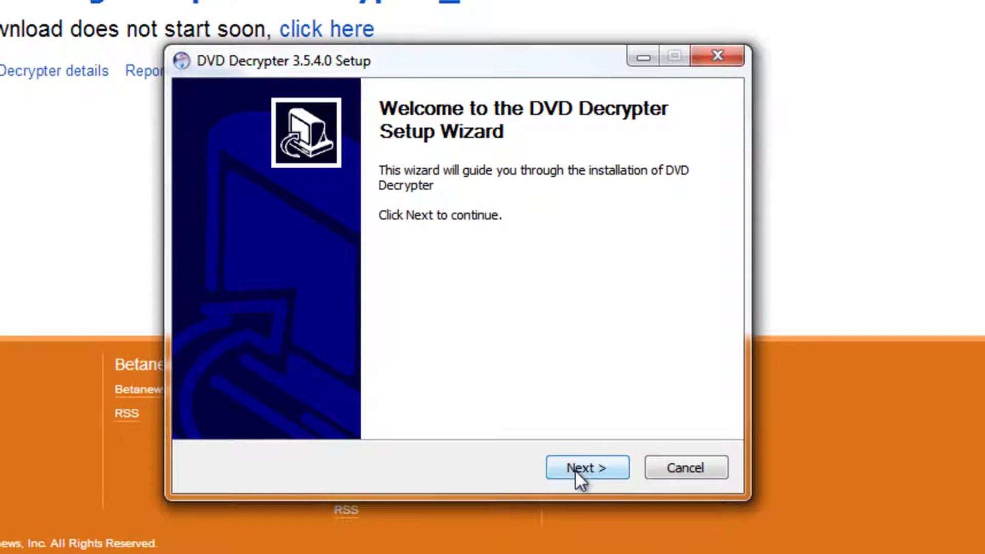
left_click(574, 469)
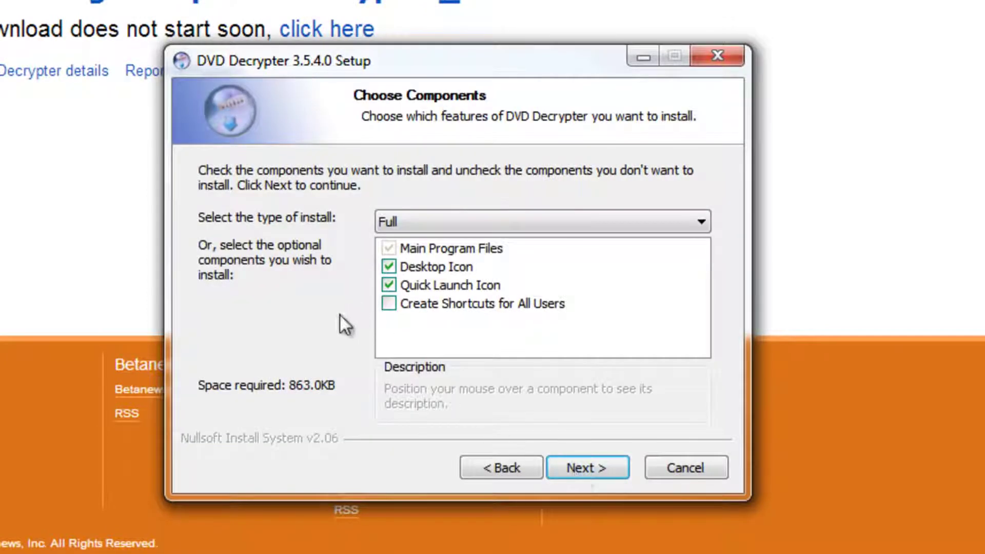
left_click(389, 284)
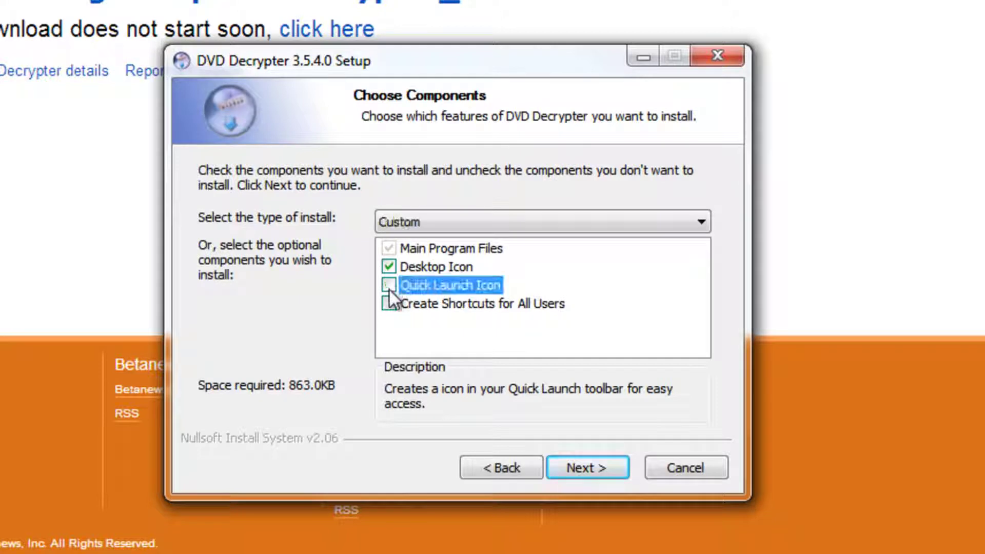
left_click(591, 469)
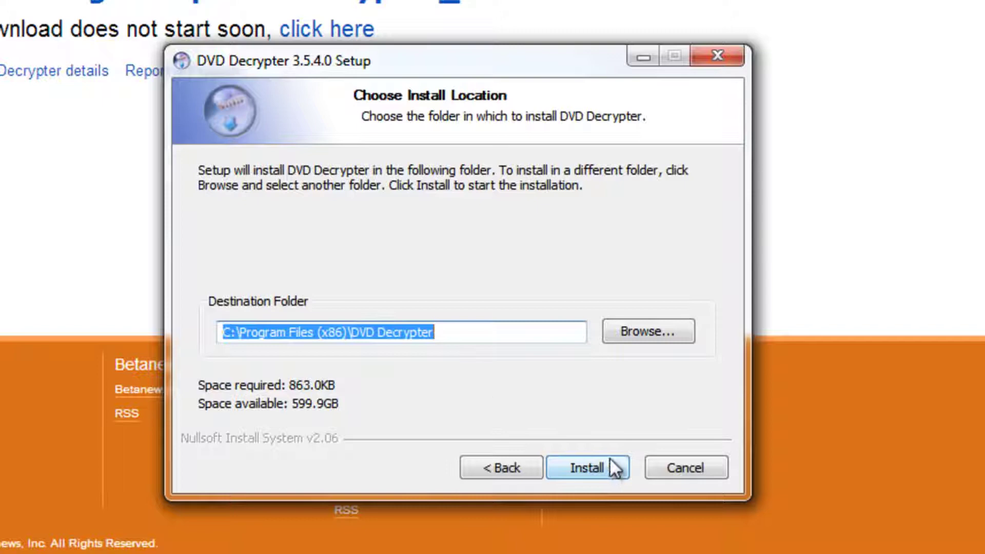
left_click(591, 469)
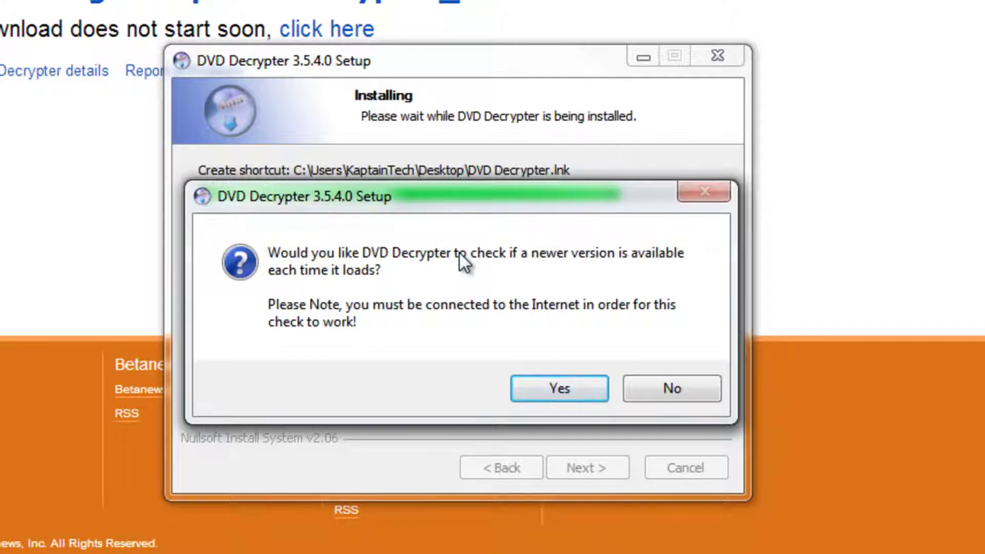
left_click(643, 388)
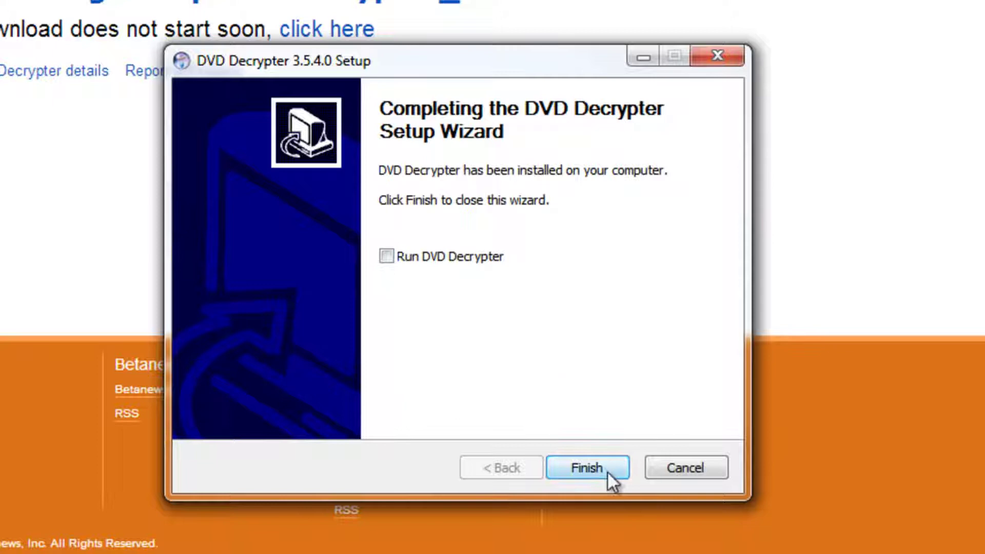
left_click(586, 461)
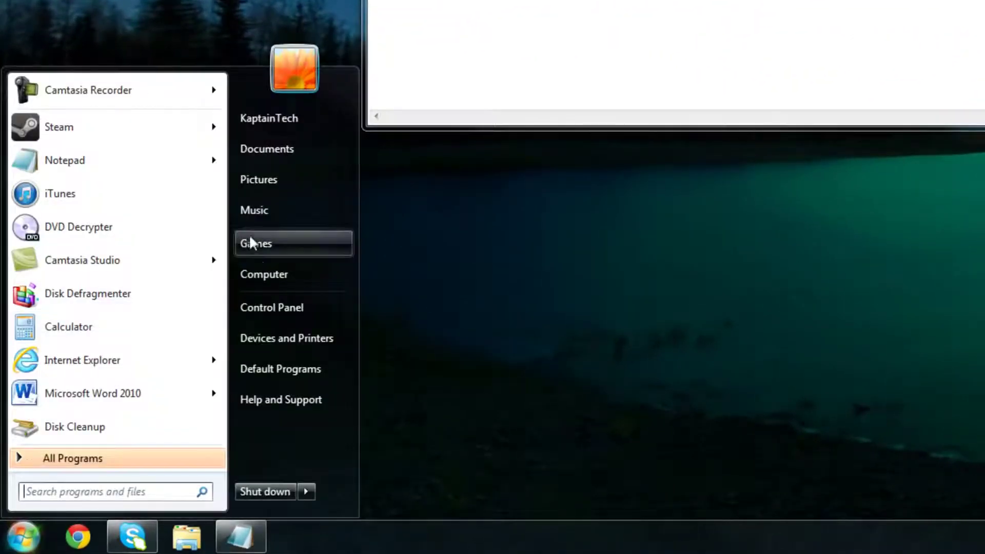
Step: Check the Computer's system properties for a 64-bit operating system, then close the window
left_click(273, 277)
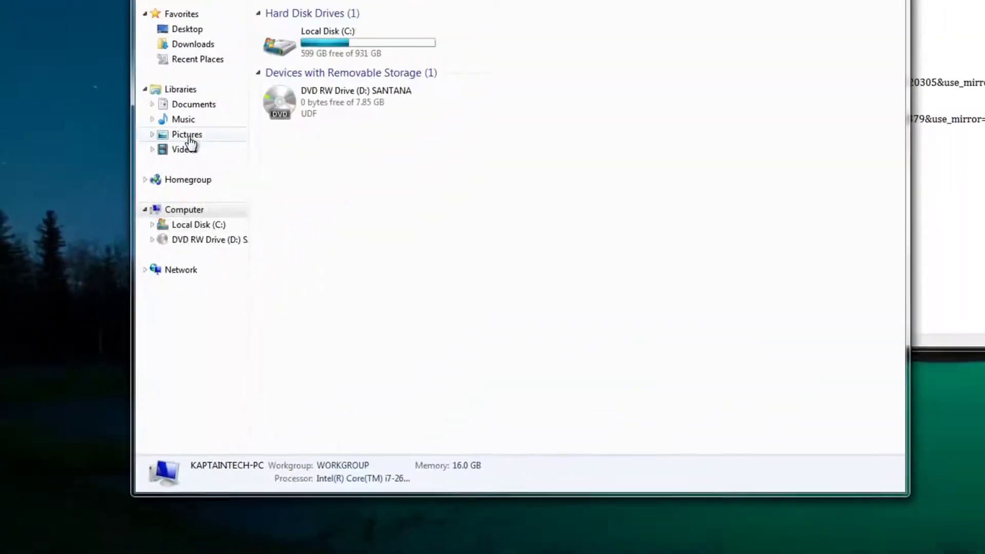
left_click(174, 53)
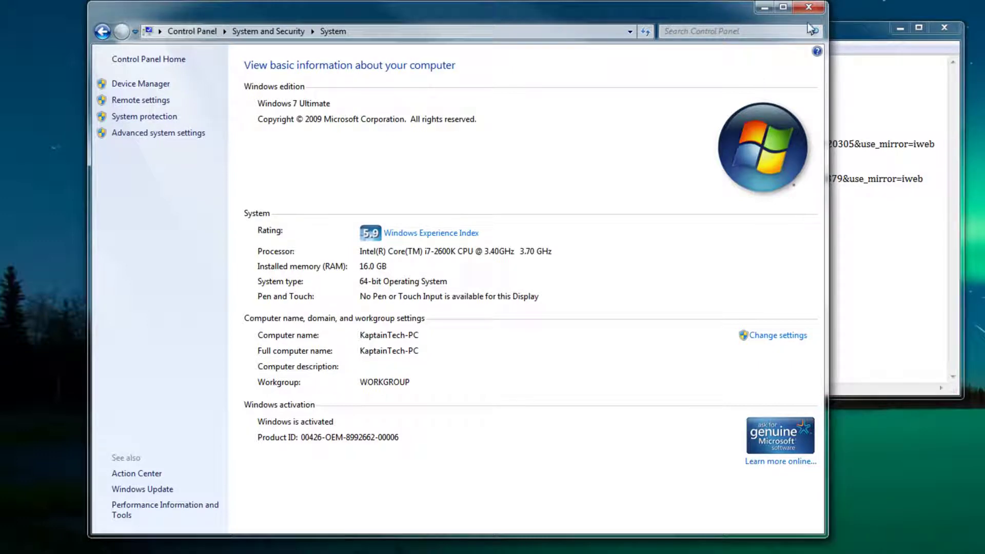
left_click(805, 8)
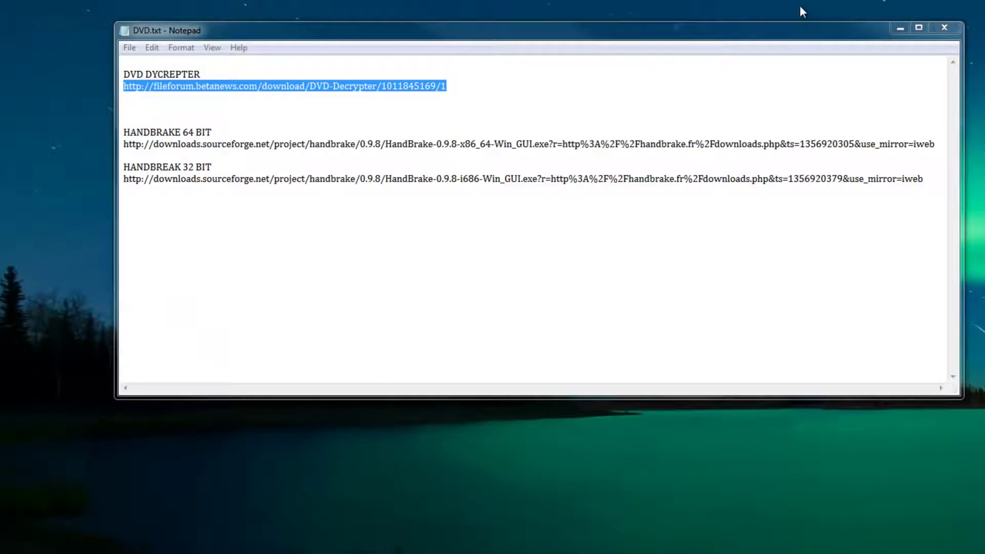
Step: Select the HANDBRAKE 64 BIT download link in the DVD.txt notes
left_click(125, 144)
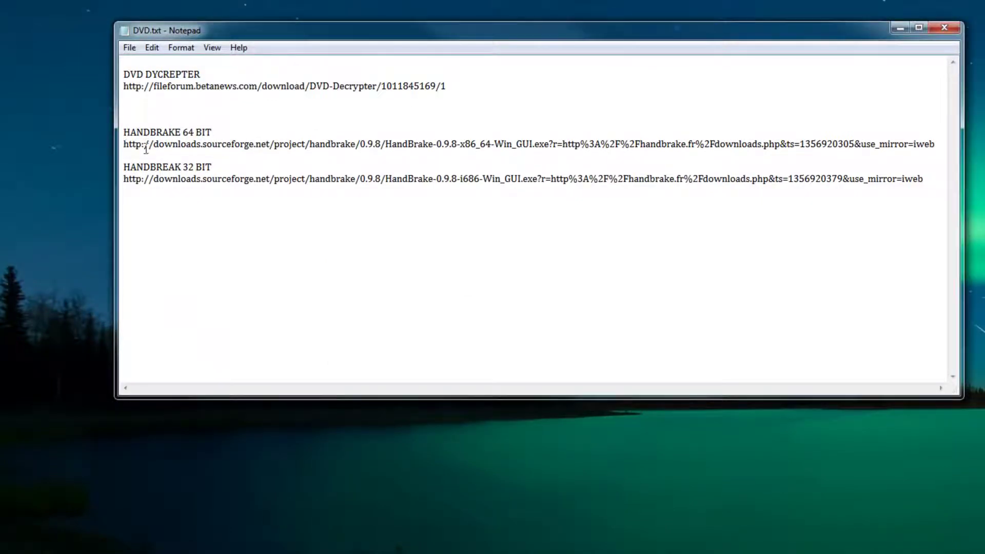
left_click_drag(124, 143, 957, 143)
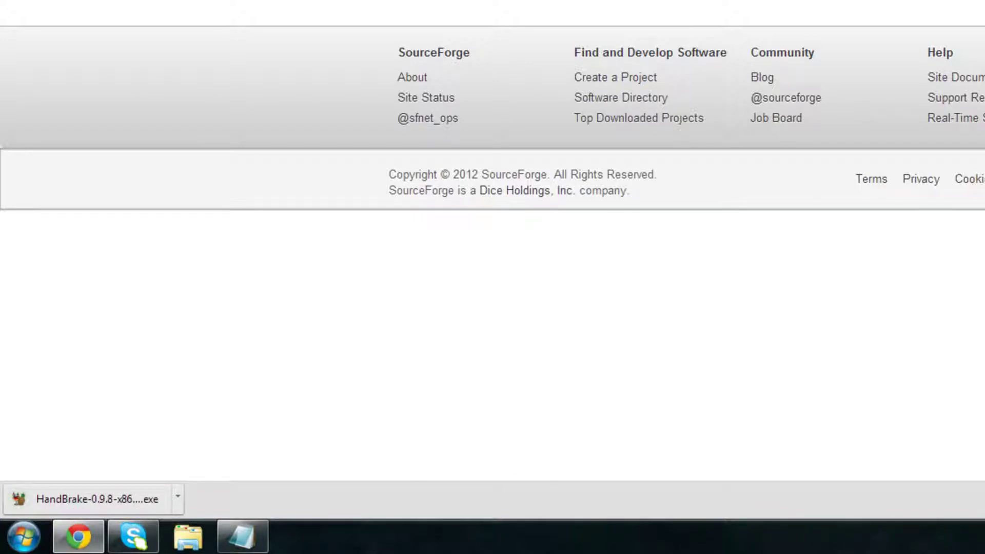
Step: Install HandBrake 0.9.8 to C:\Program Files\Handbrake, accepting the GPL license
left_click(123, 500)
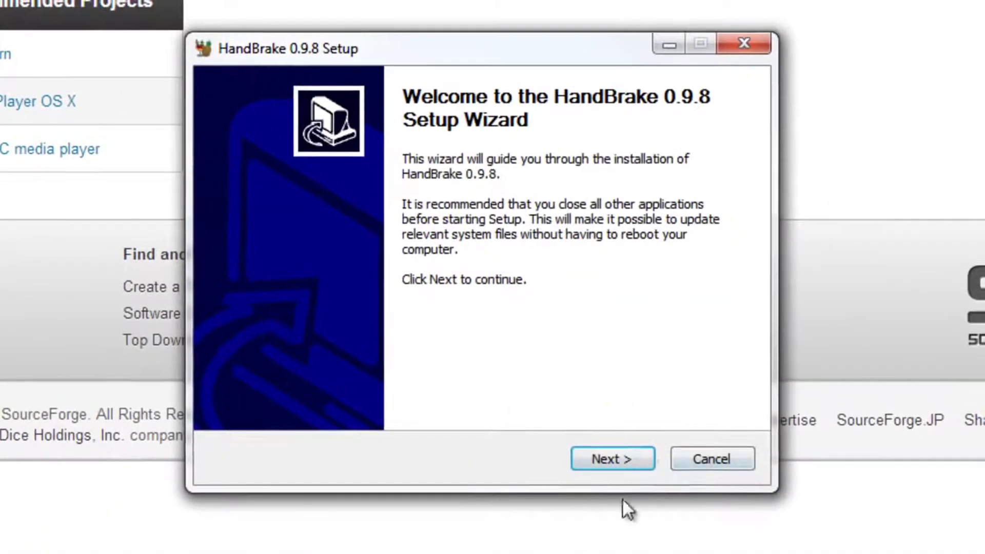
left_click(614, 461)
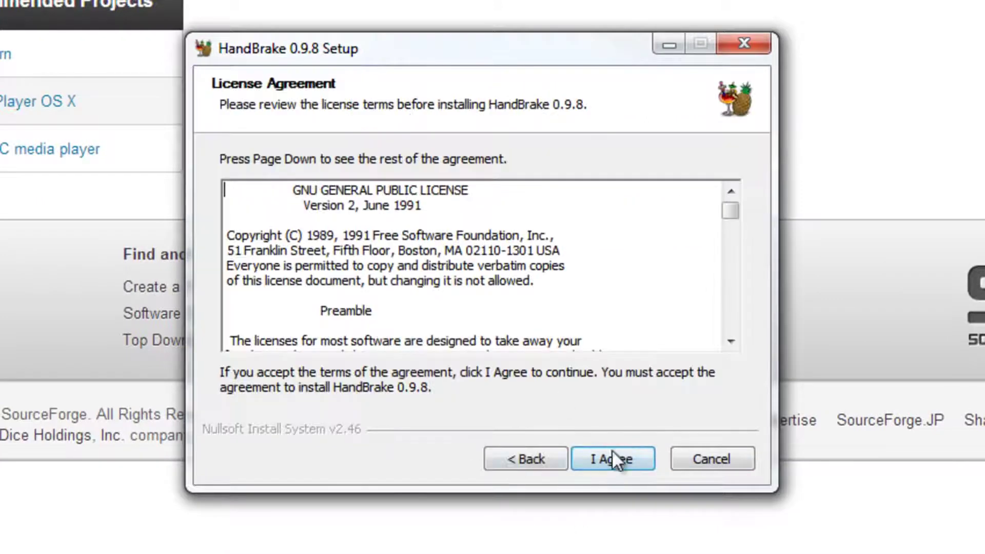
left_click(614, 462)
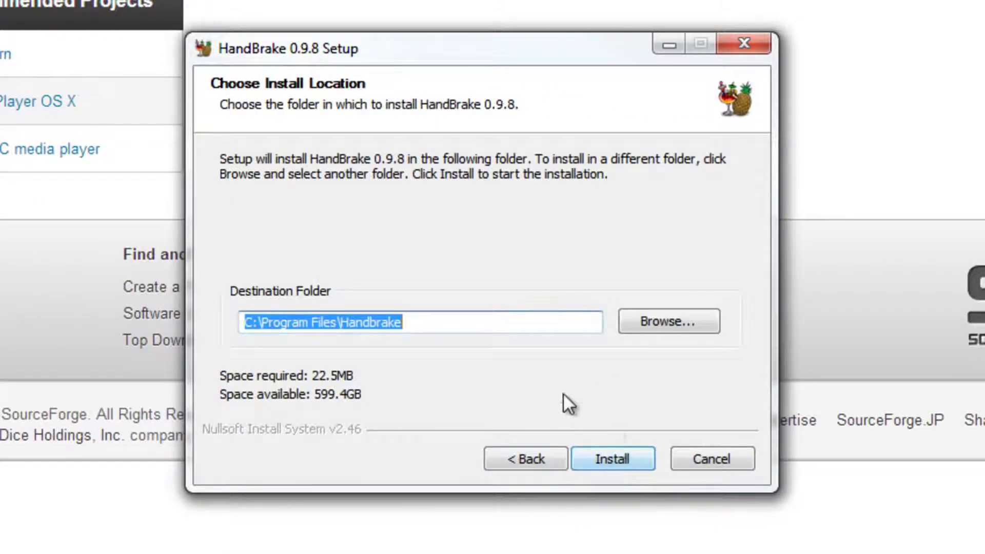
left_click(605, 461)
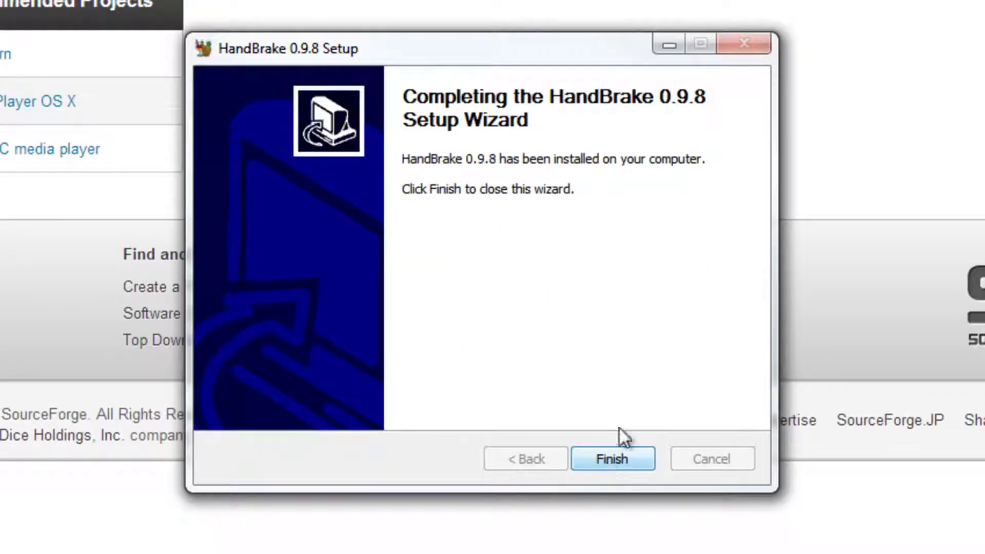
left_click(612, 463)
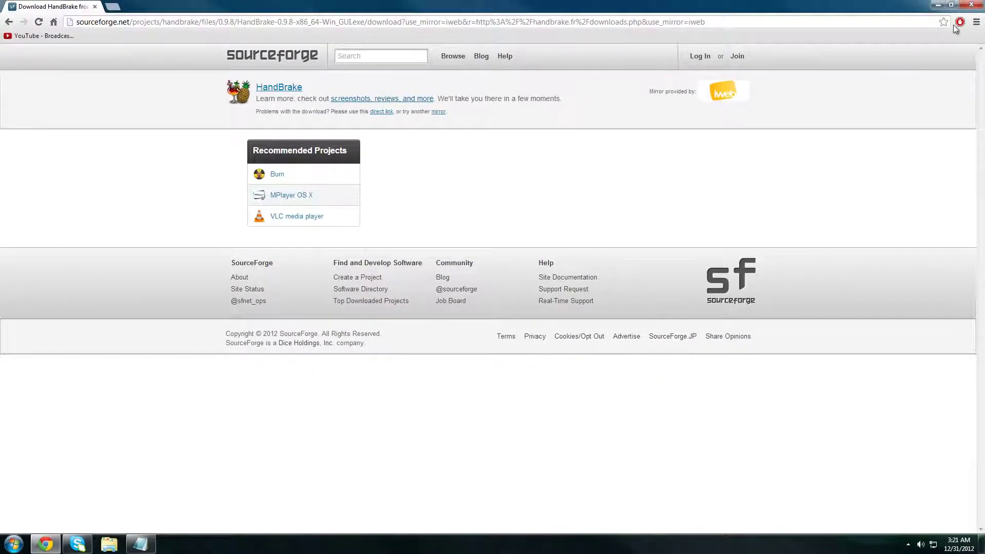
Step: Close Chrome and Notepad, then place the DVD Decrypter and Handbrake shortcuts side by side at top centre
left_click(972, 6)
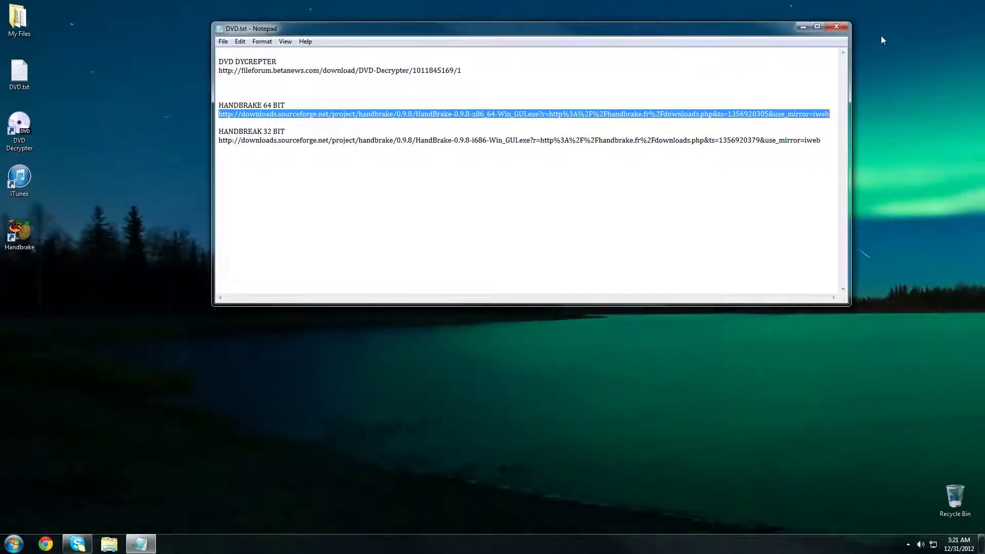
left_click(836, 27)
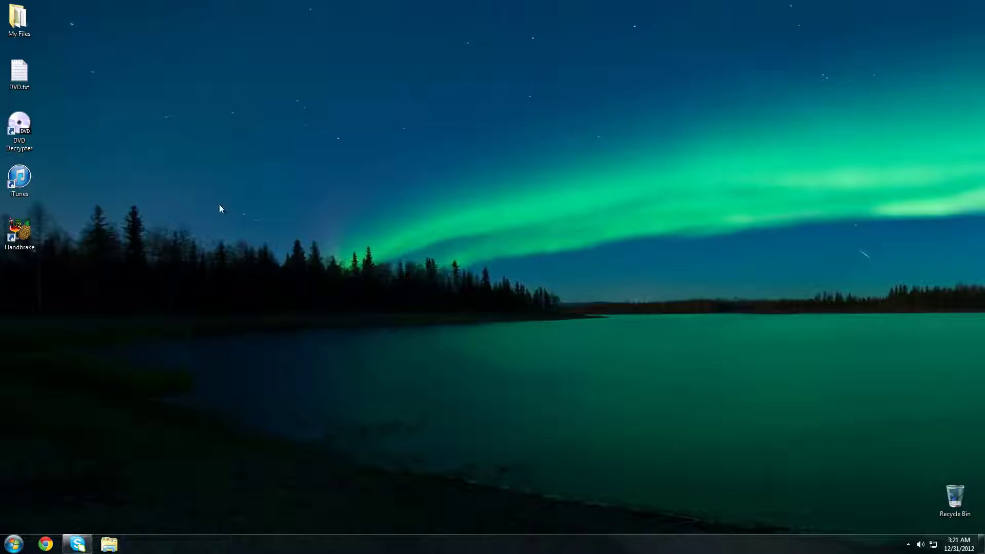
left_click_drag(24, 134, 480, 74)
left_click_drag(30, 233, 538, 76)
left_click(522, 137)
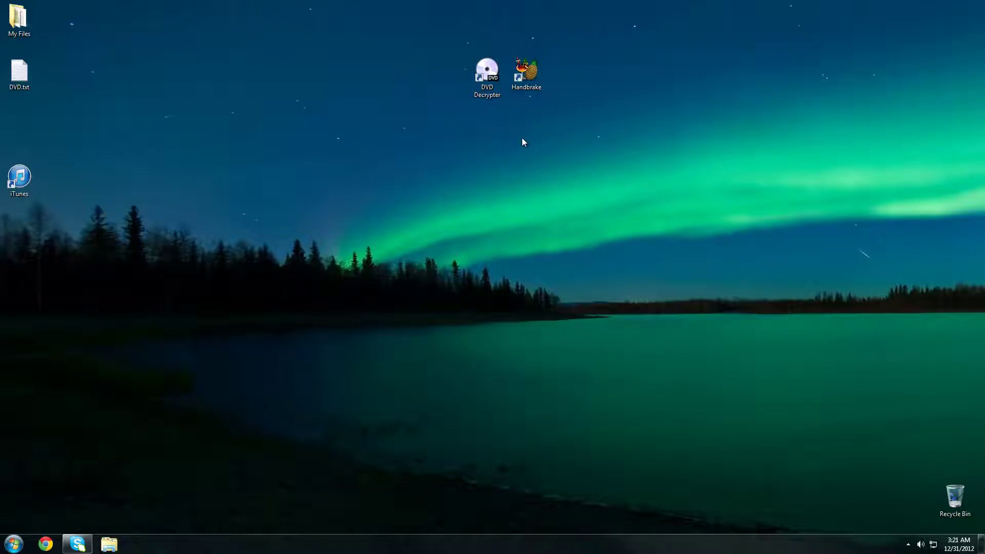
Step: Launch DVD Decrypter on the SANTANA disc, switch to IFO mode and enable stream processing
double_click(488, 72)
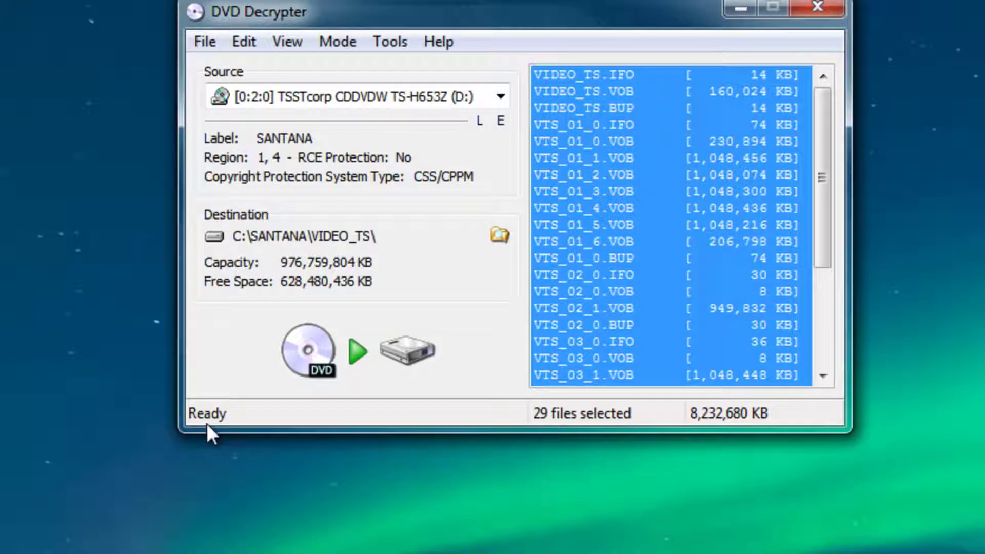
left_click(327, 48)
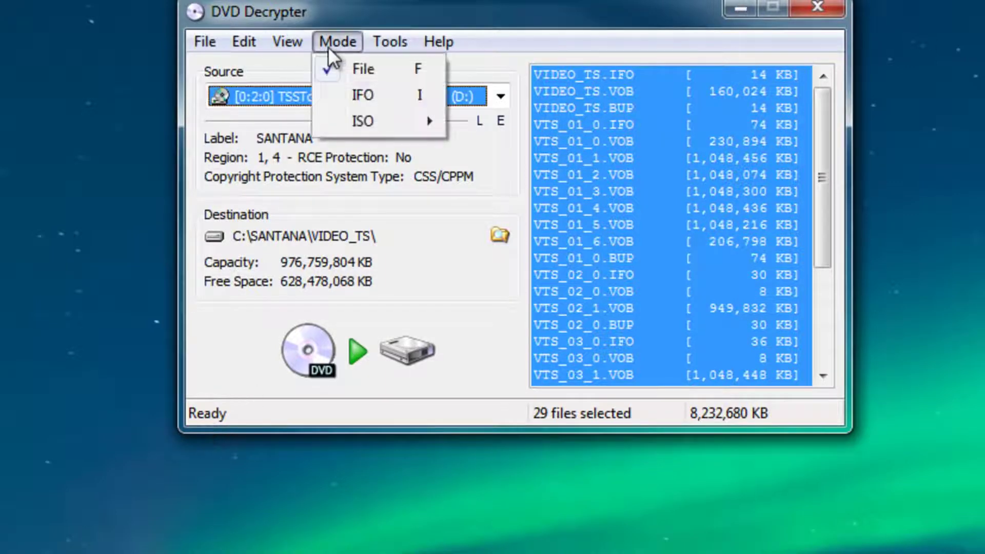
left_click(355, 92)
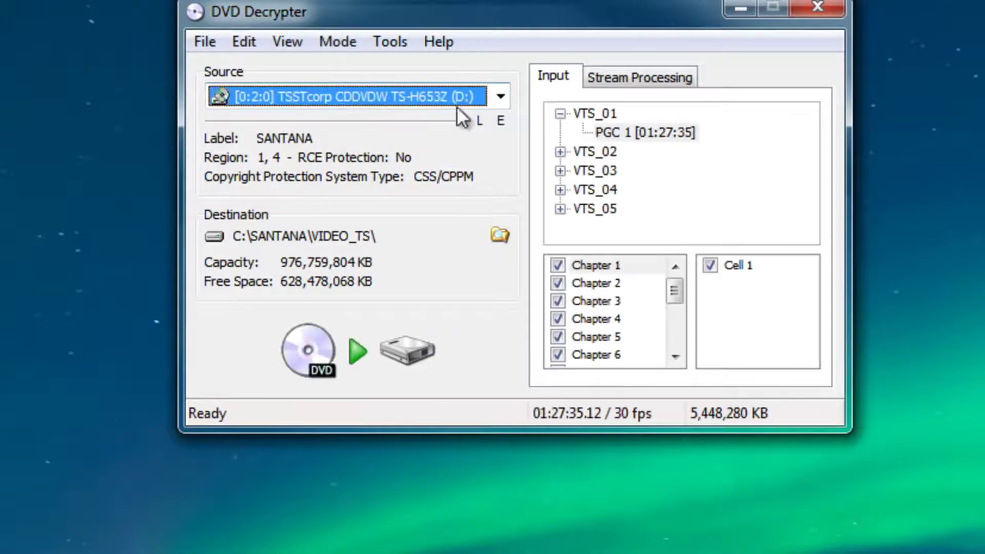
left_click(636, 78)
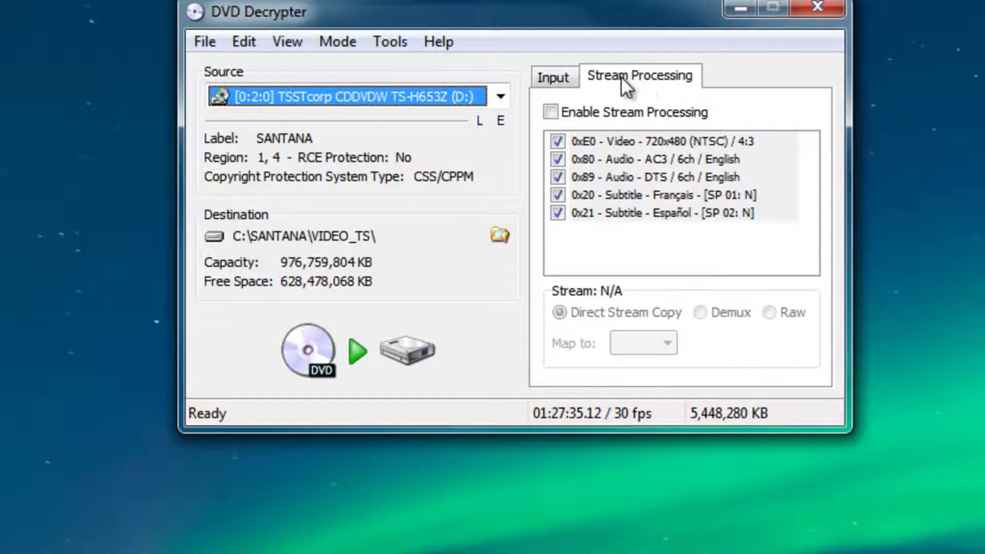
left_click(551, 112)
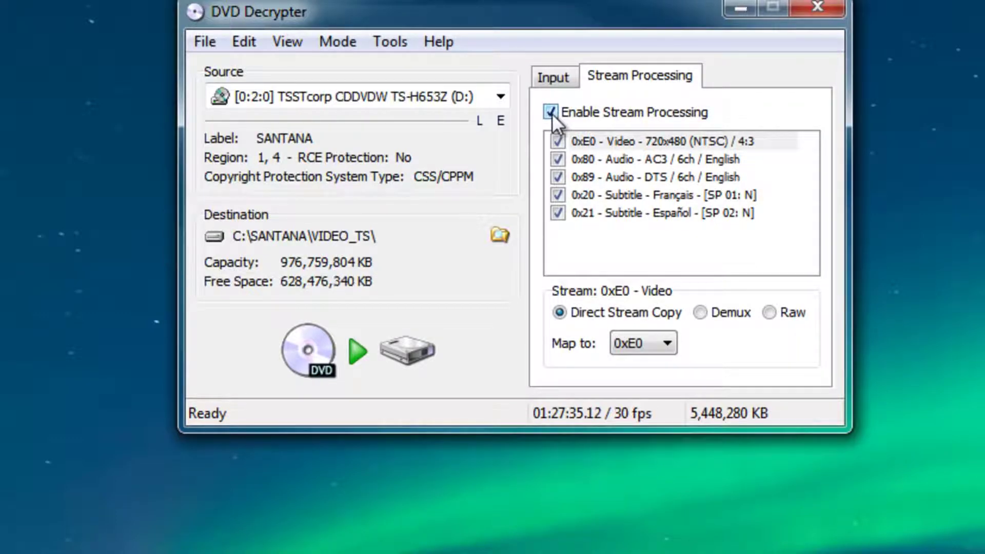
left_click(389, 38)
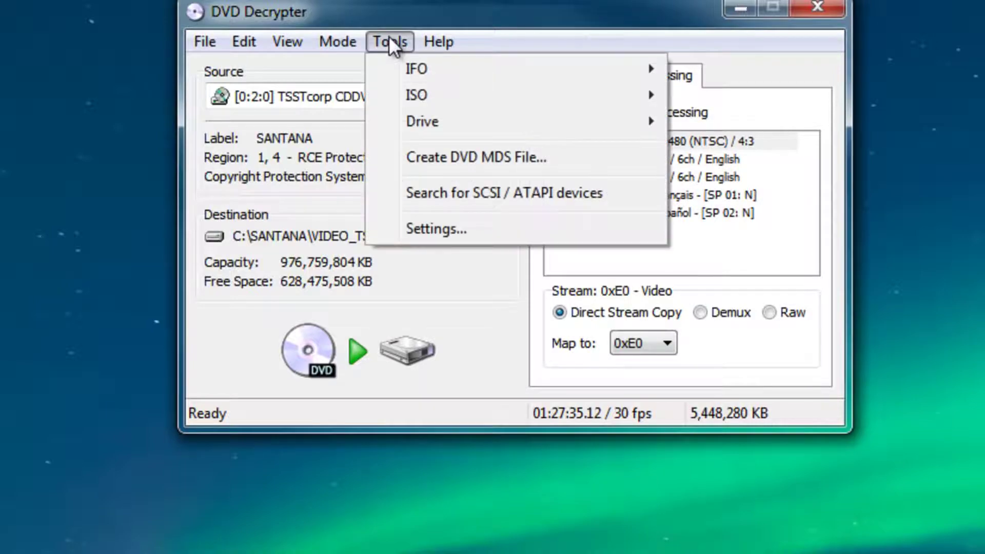
Step: Set IFO Mode File Splitting to None in DVD Decrypter's settings and confirm
left_click(418, 240)
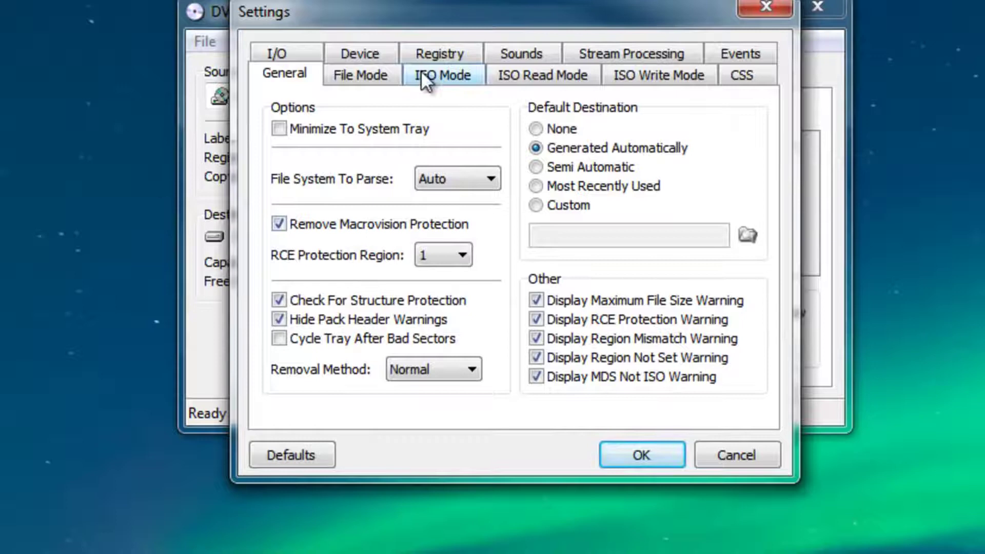
left_click(456, 78)
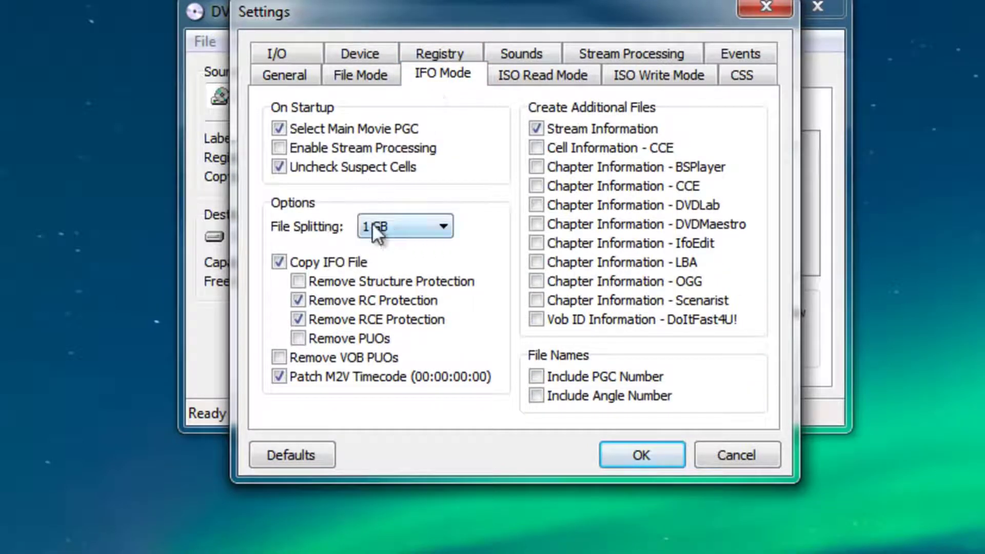
left_click(425, 226)
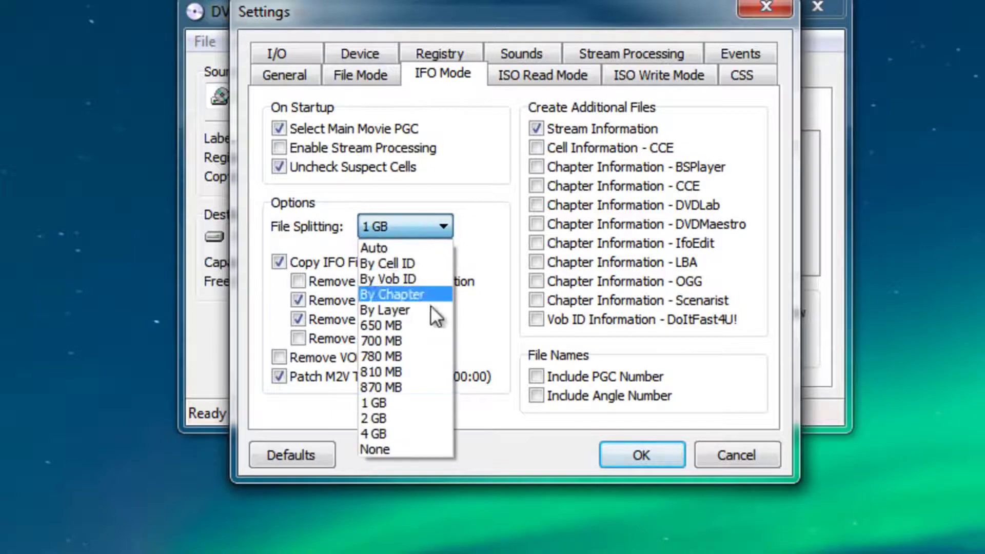
left_click(388, 447)
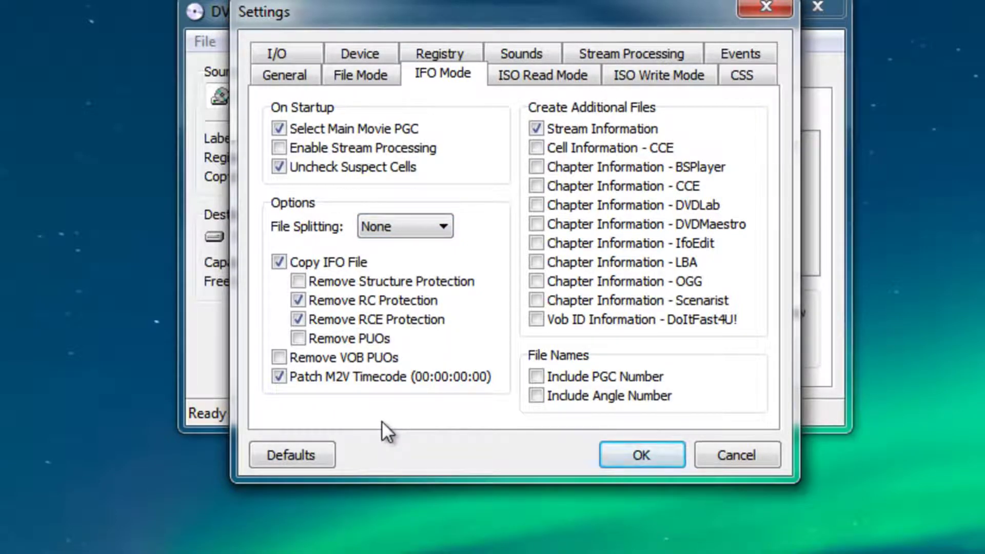
left_click(645, 458)
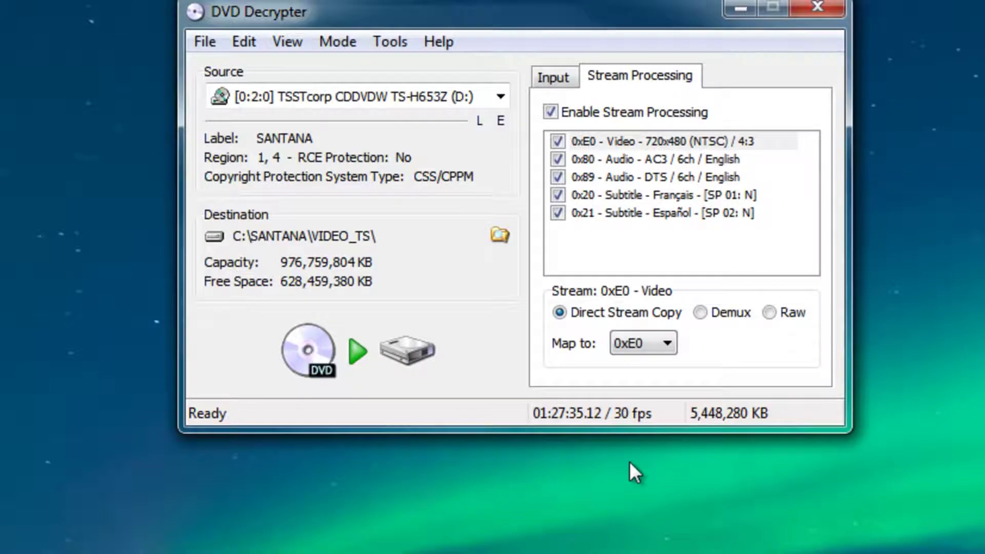
Step: Set DVD Decrypter's destination folder to the Desktop
left_click(499, 235)
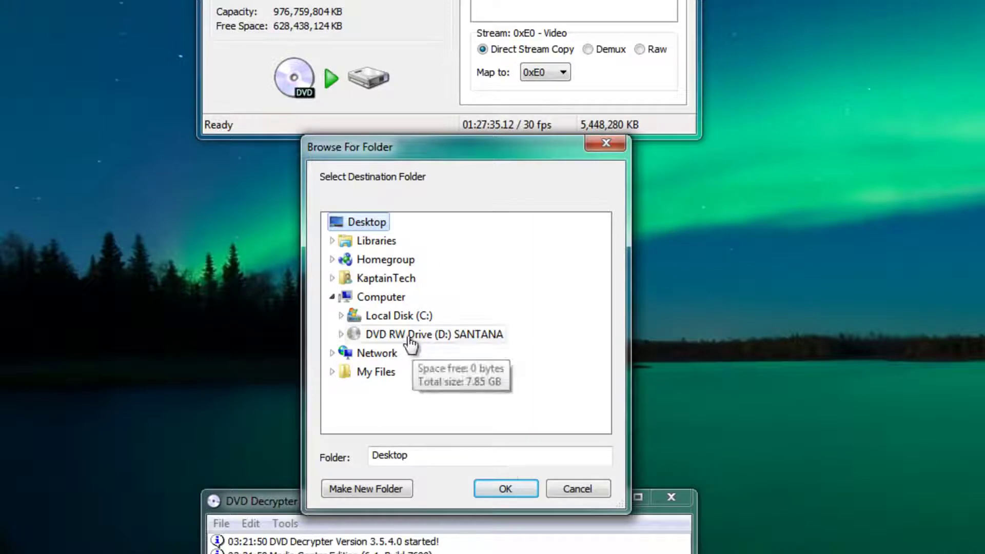
left_click(510, 487)
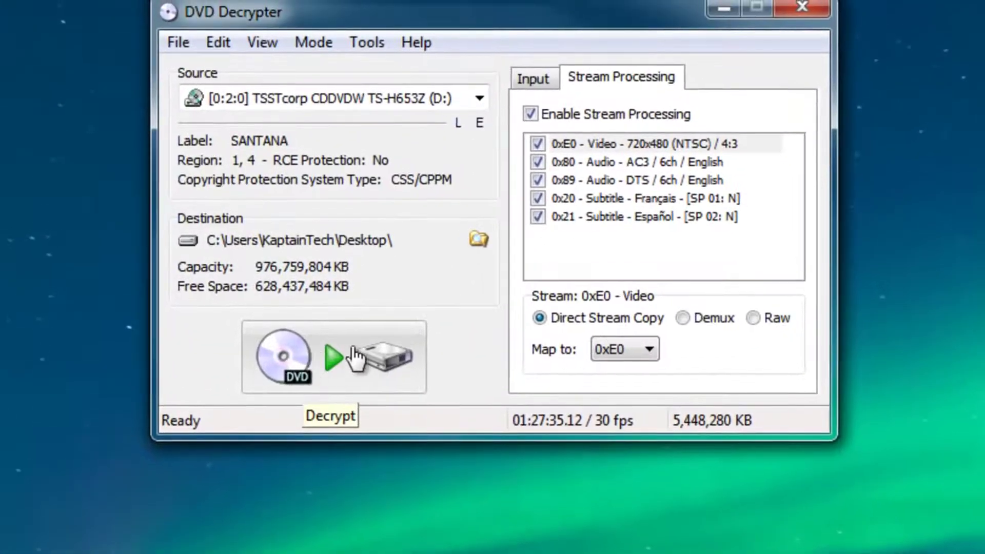
Step: Decrypt the main movie (5,448,280 KB) to the Desktop and acknowledge the success message
left_click(321, 357)
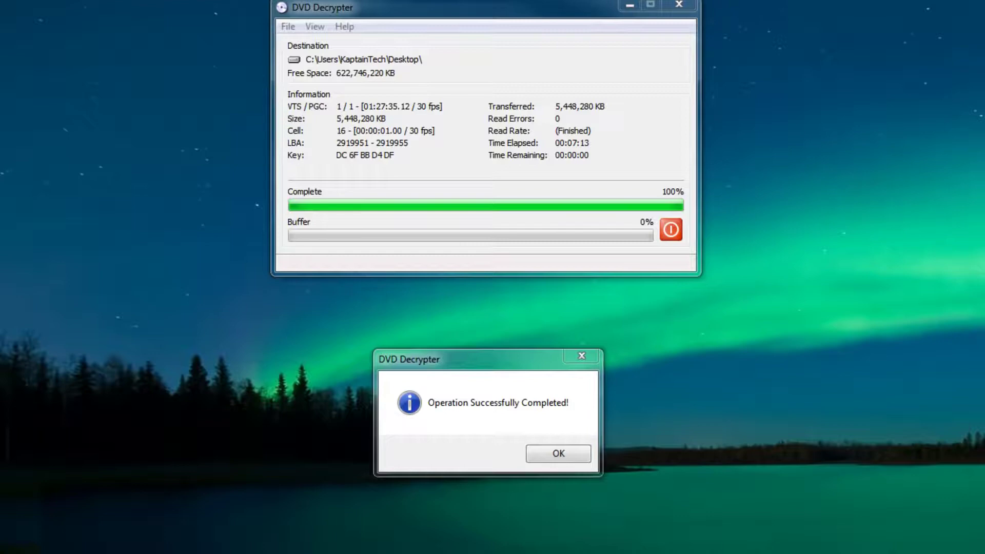
left_click(549, 452)
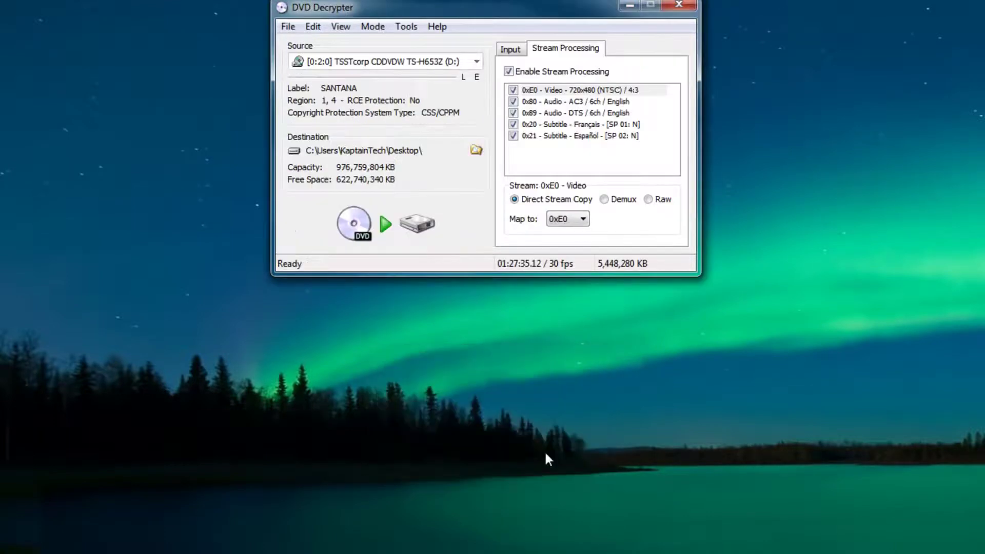
Step: Close DVD Decrypter and line up VTS_01_1.VOB, VTS_01_0.IFO and the stream info file mid-desktop
left_click(679, 5)
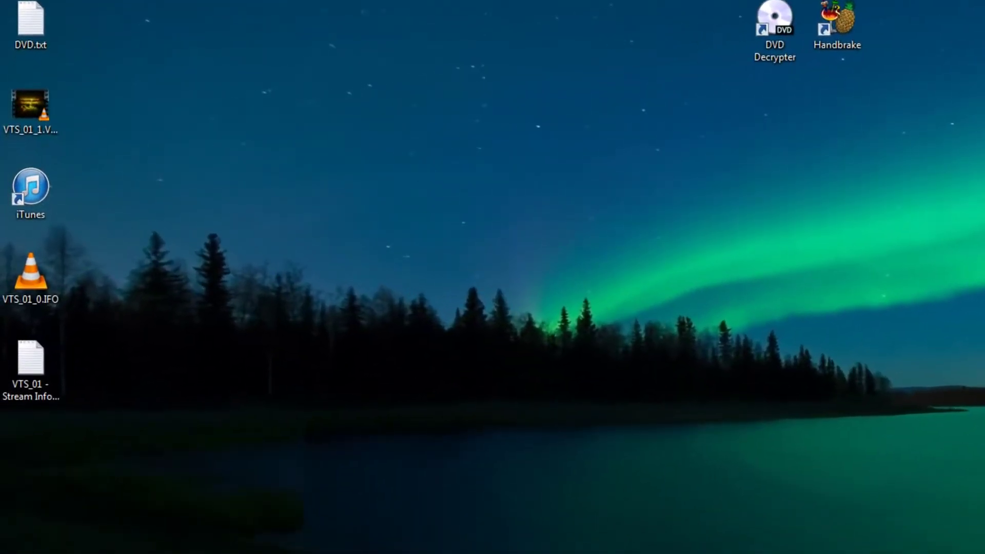
left_click_drag(39, 119, 523, 321)
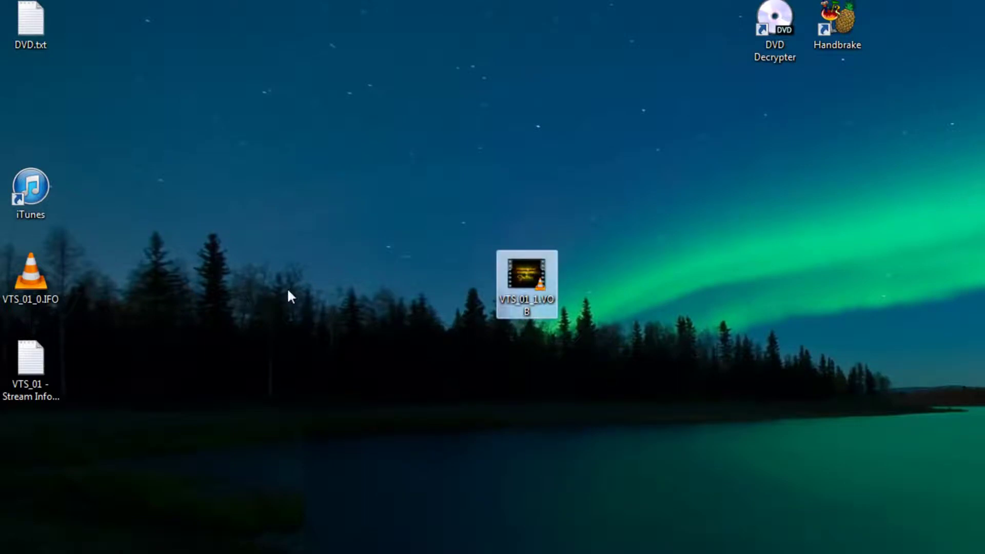
left_click_drag(22, 273, 641, 273)
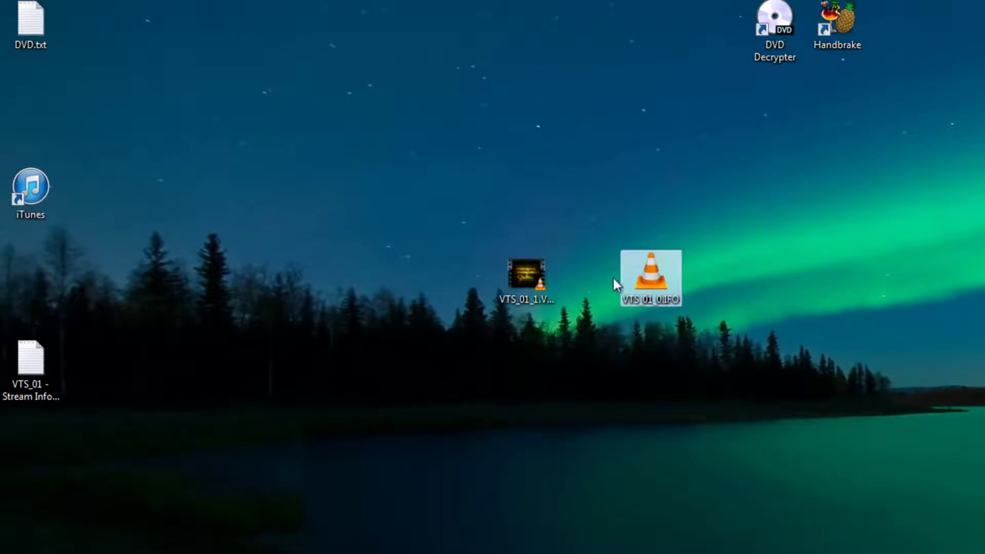
left_click_drag(3, 364, 725, 254)
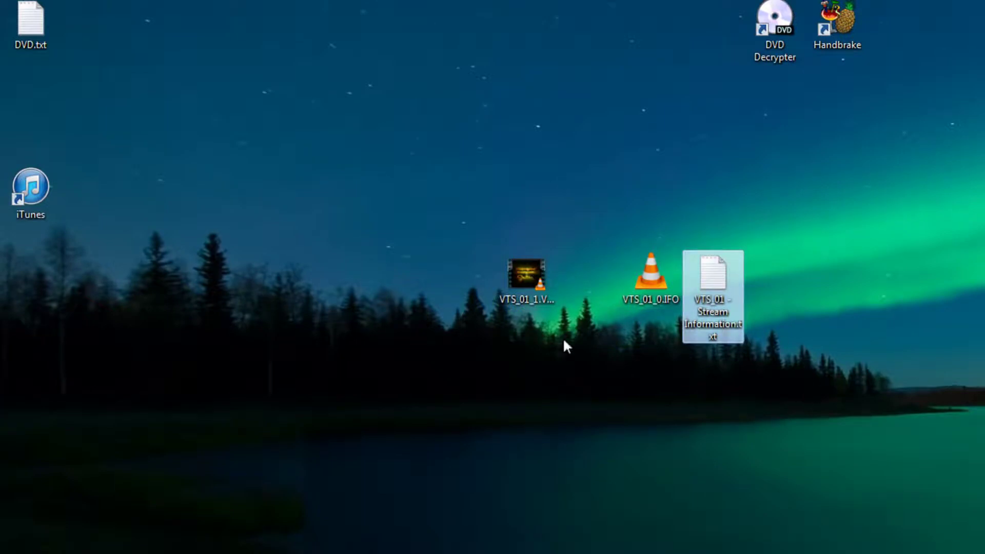
Step: Recycle VTS_01_0.IFO and the stream info file, moving VTS_01_1.VOB to the upper left
left_click(522, 262)
left_click_drag(808, 387, 626, 234)
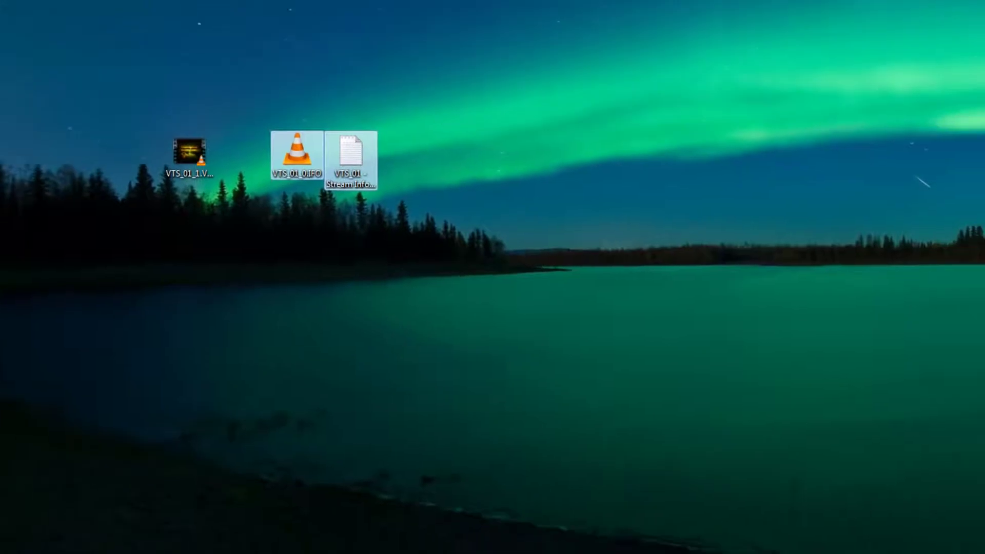
left_click_drag(297, 154, 984, 526)
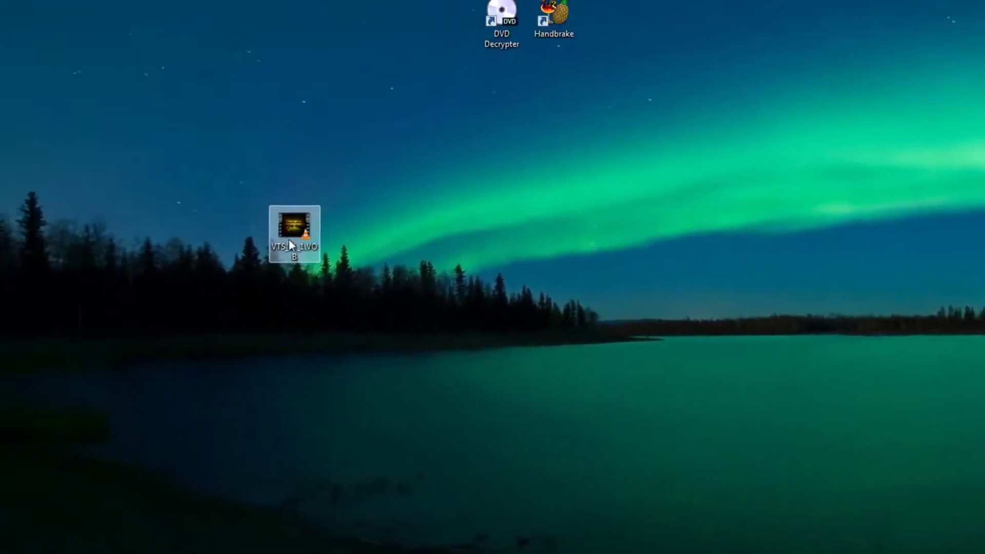
left_click_drag(288, 240, 184, 97)
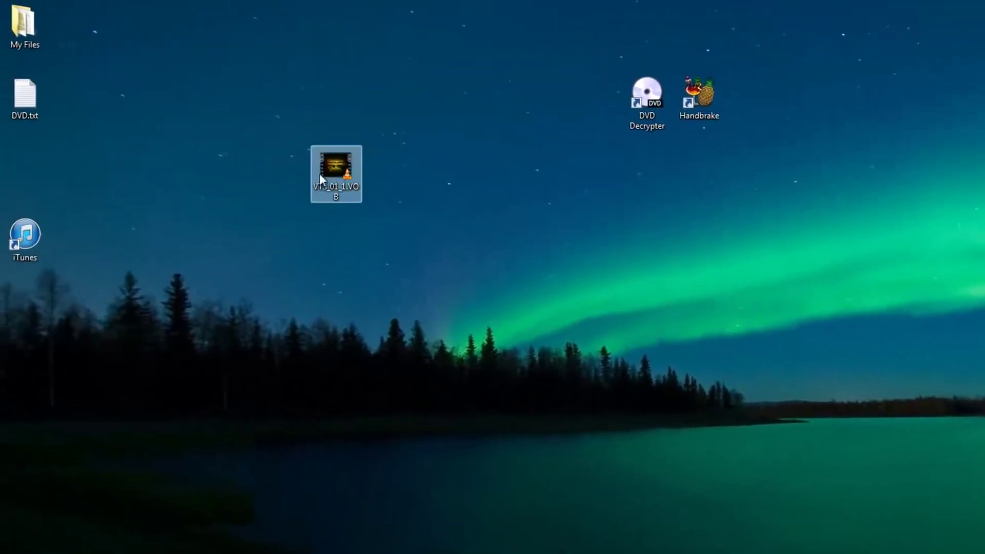
left_click(401, 205)
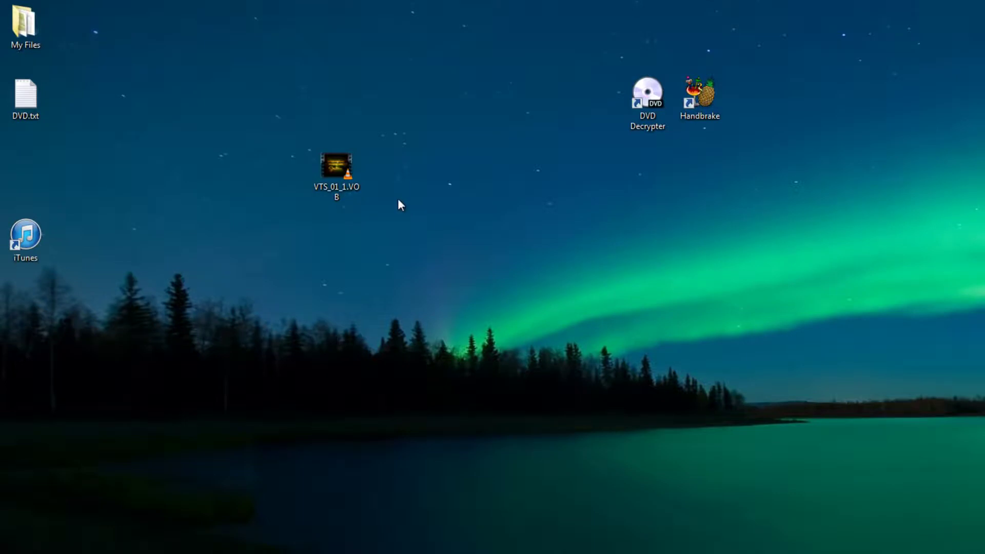
Step: Launch HandBrake and load VTS_01_1.VOB from the Desktop as its video file source
left_click(693, 92)
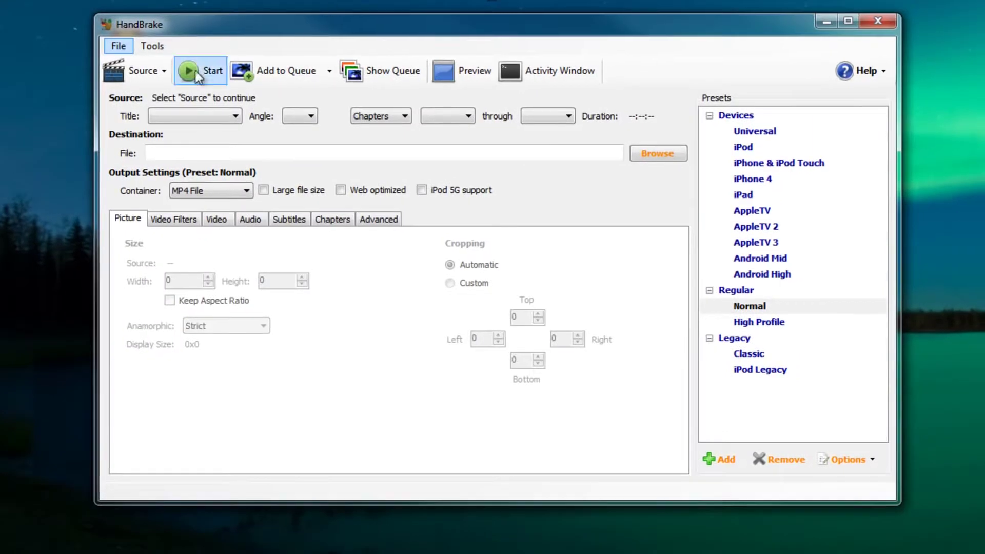
left_click(144, 75)
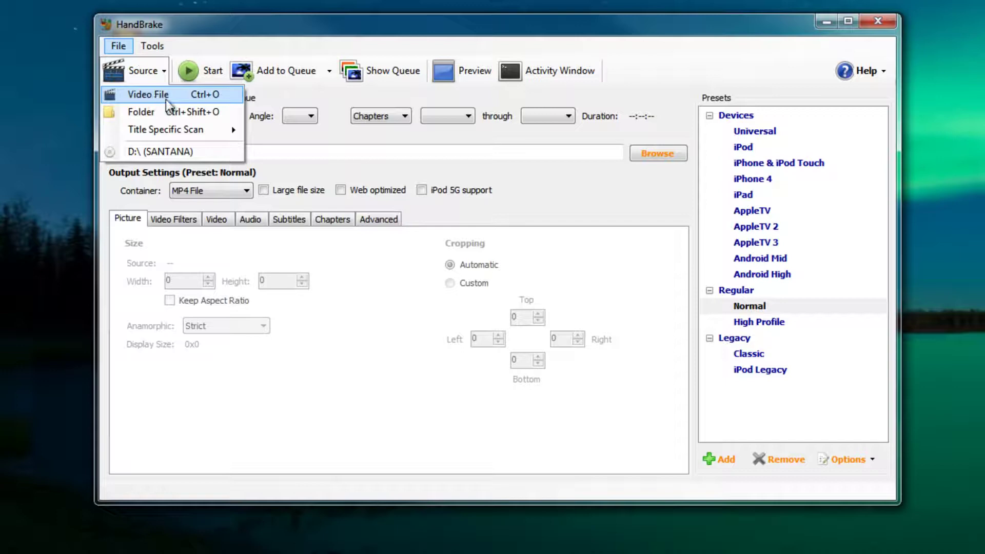
left_click(142, 96)
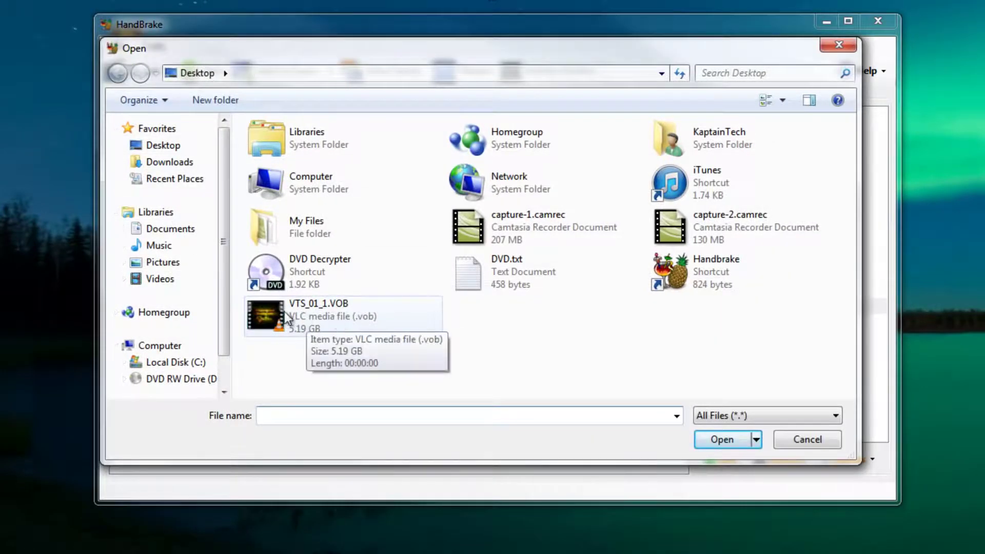
double_click(315, 319)
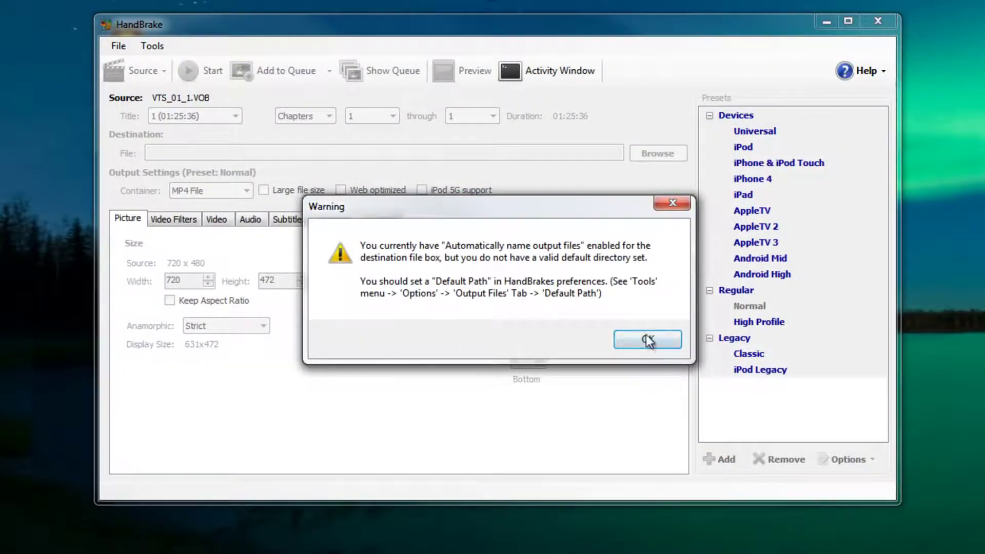
left_click(641, 339)
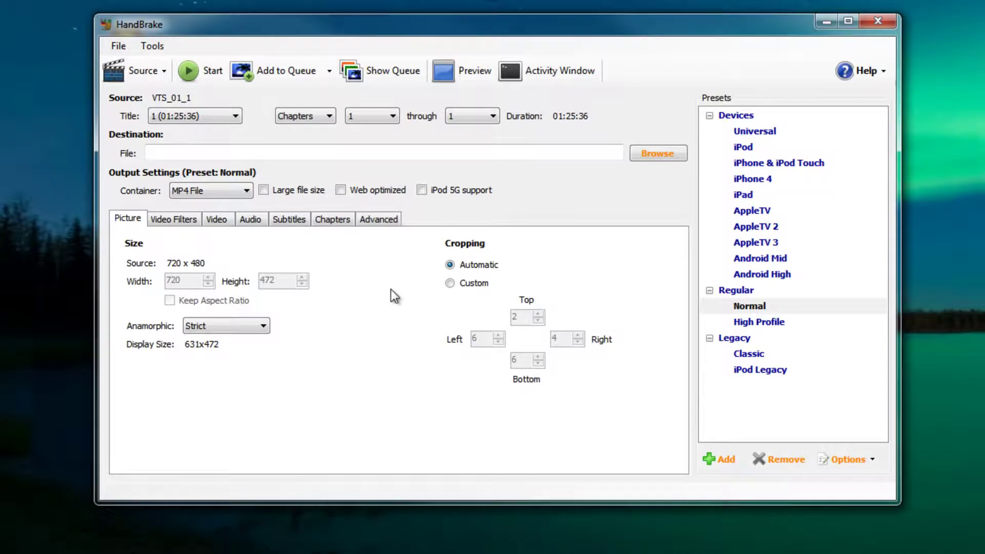
Step: Move the Video tab's Constant Quality slider past lossless and back to settle at RF:15
left_click(222, 222)
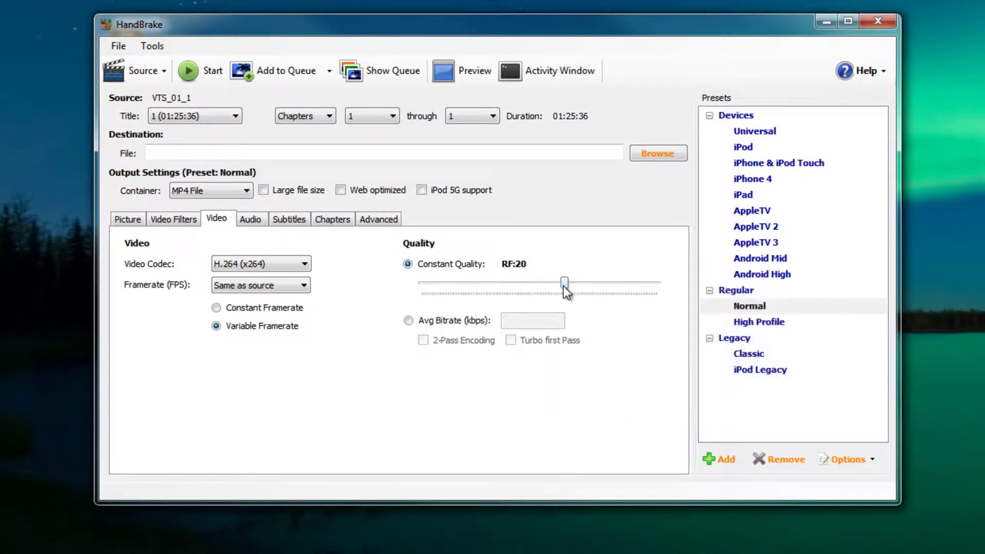
mouse_move(563, 285)
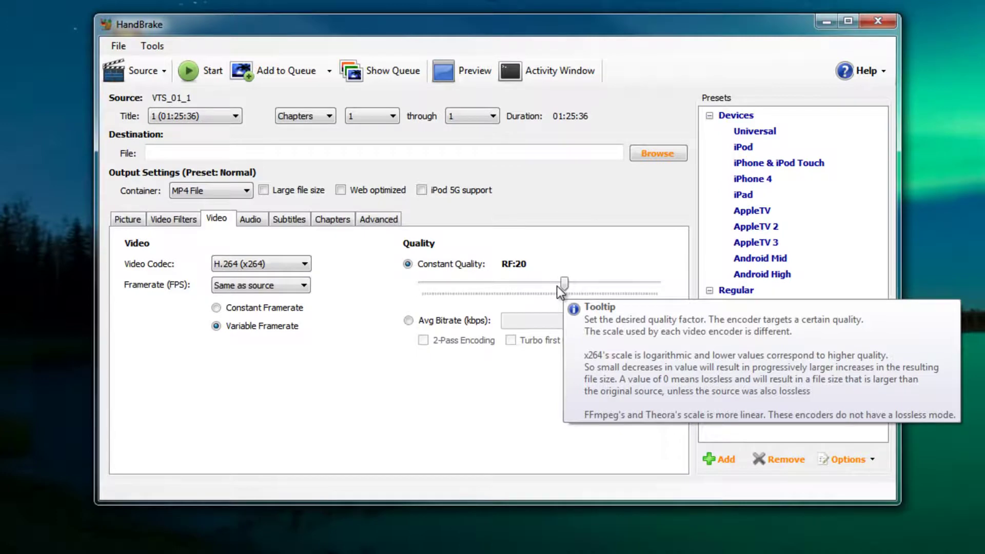
left_click_drag(563, 284, 592, 281)
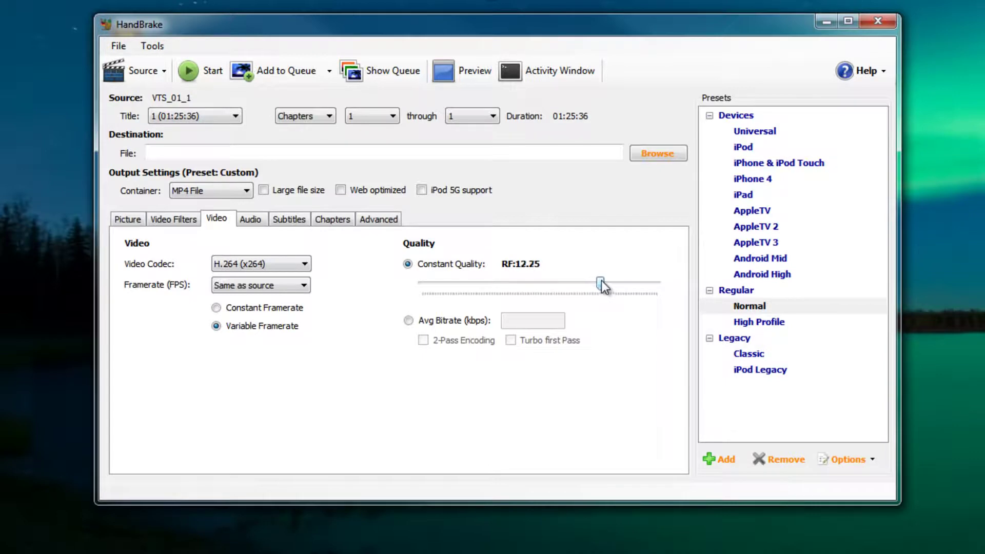
mouse_move(604, 286)
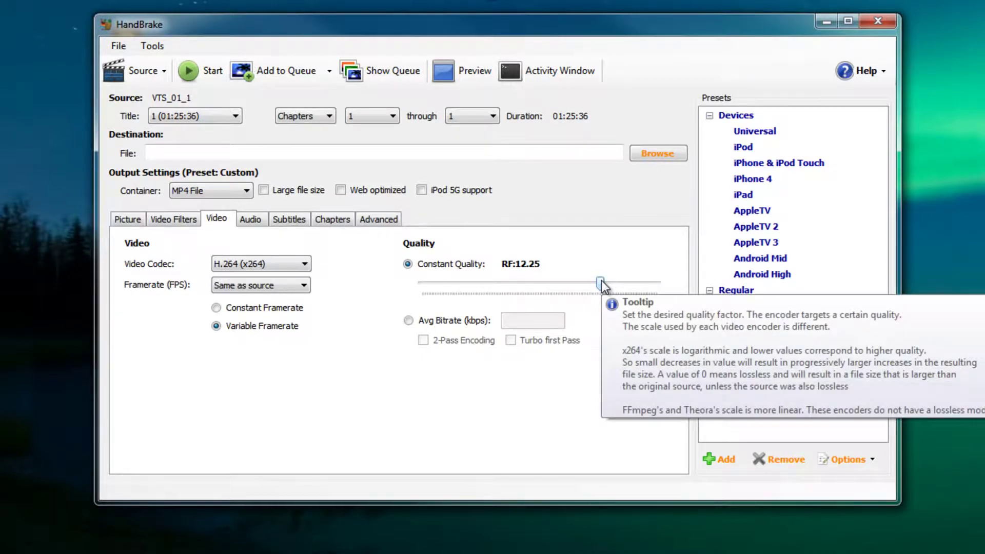
left_click_drag(601, 284, 676, 284)
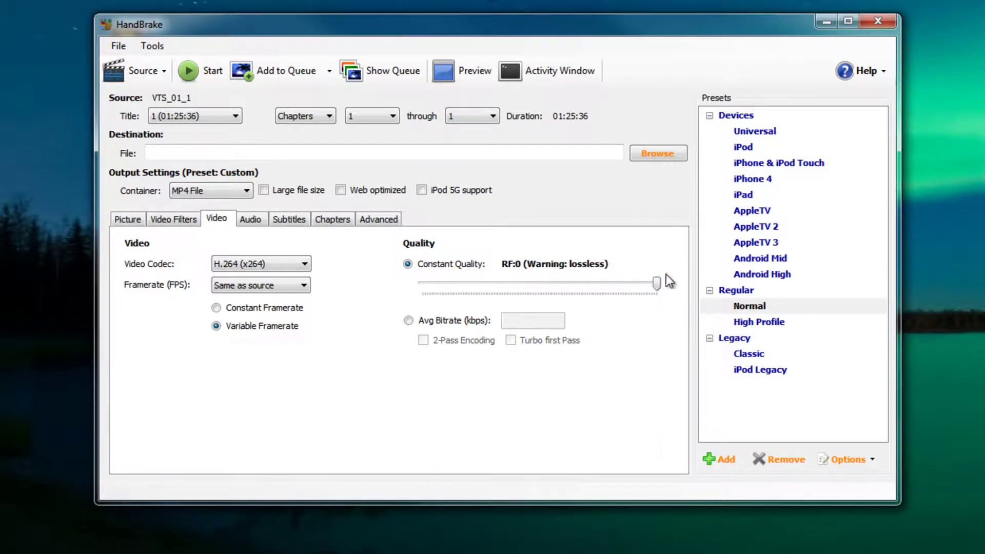
mouse_move(659, 285)
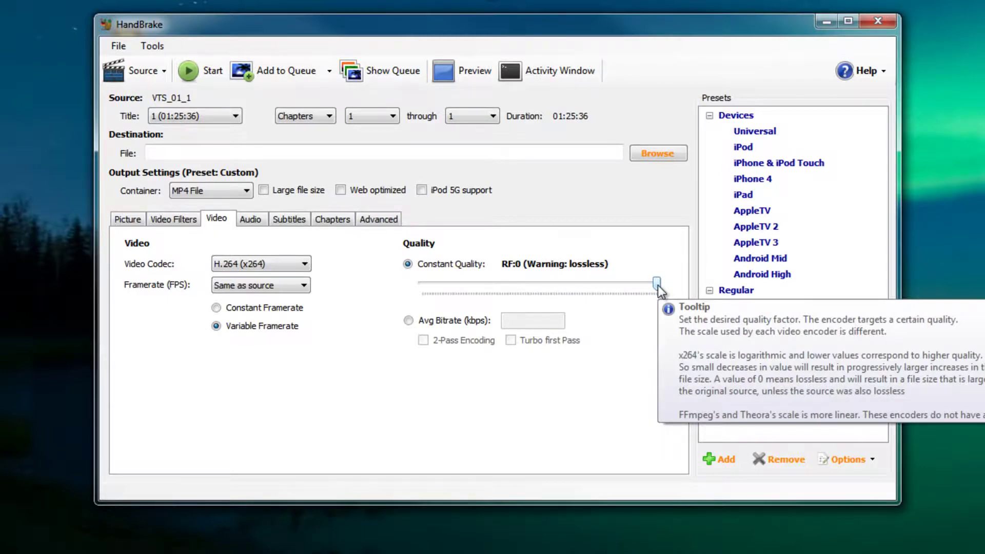
left_click_drag(657, 285, 587, 293)
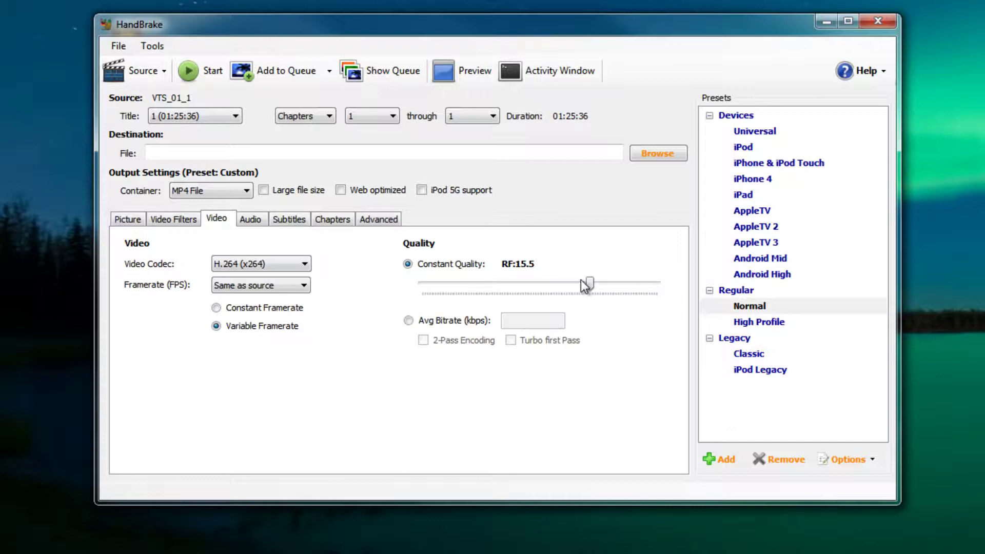
left_click_drag(592, 294, 590, 291)
Step: Set the output destination to the Desktop with file name Test, producing Test.mp4
left_click(672, 151)
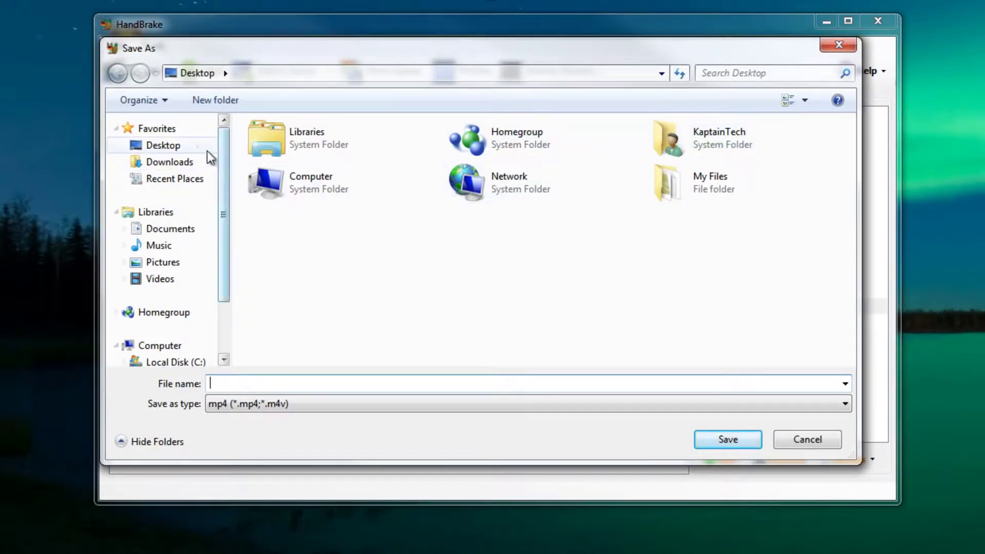
left_click(170, 149)
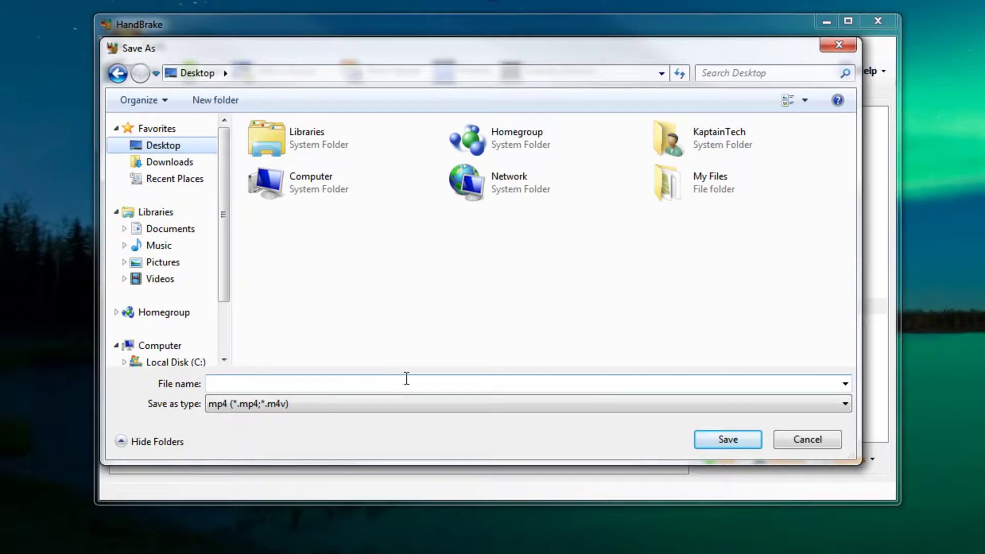
left_click(367, 386)
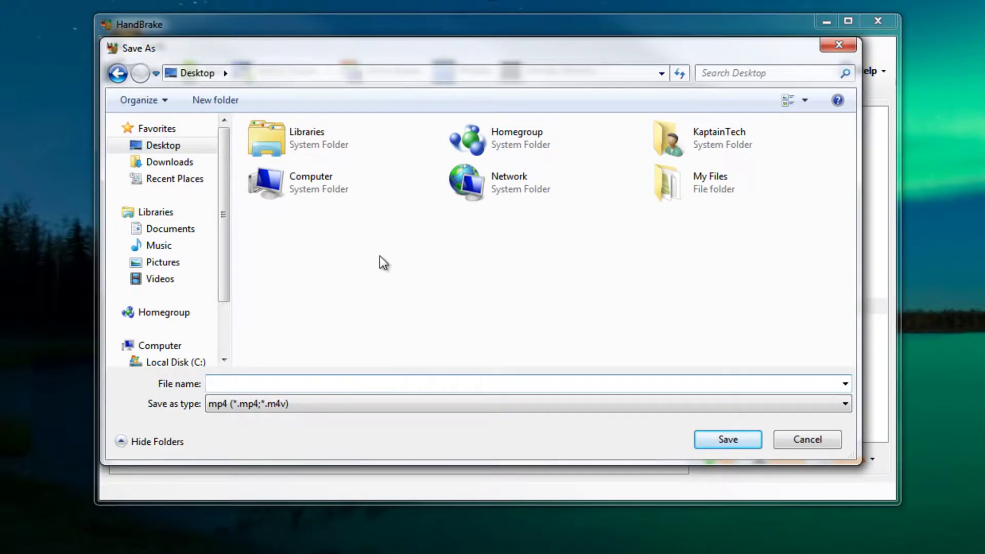
type("Test")
left_click(723, 439)
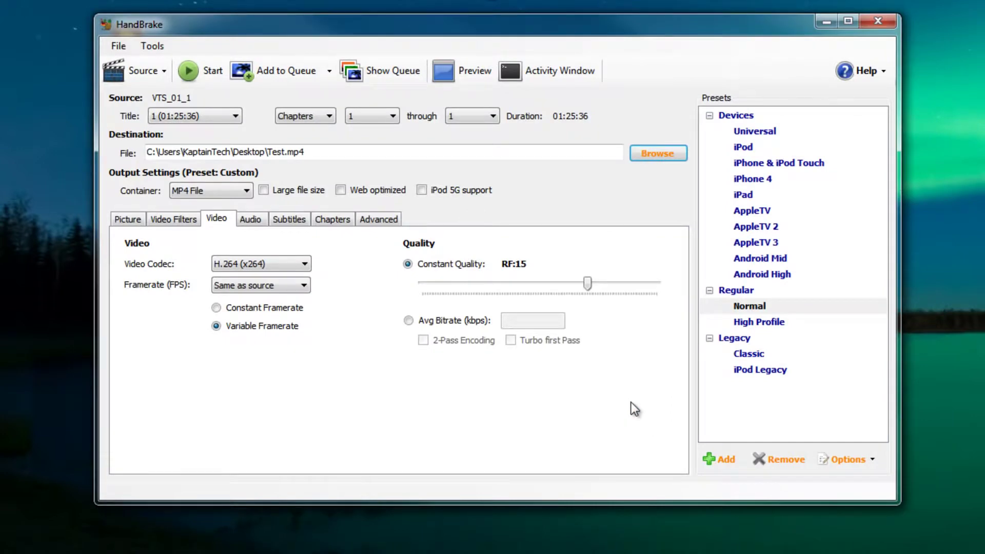
Step: Start encoding VTS_01_1.VOB to Test.mp4 and wait for Encoding Finished
left_click(207, 73)
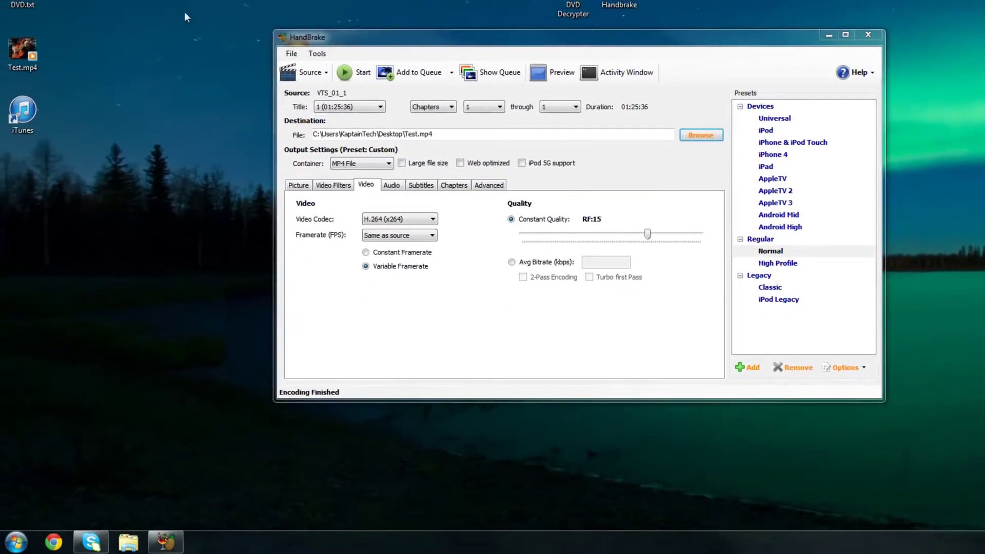
Step: Reposition the Test.mp4 desktop icon and minimize HandBrake
left_click_drag(26, 61, 160, 0)
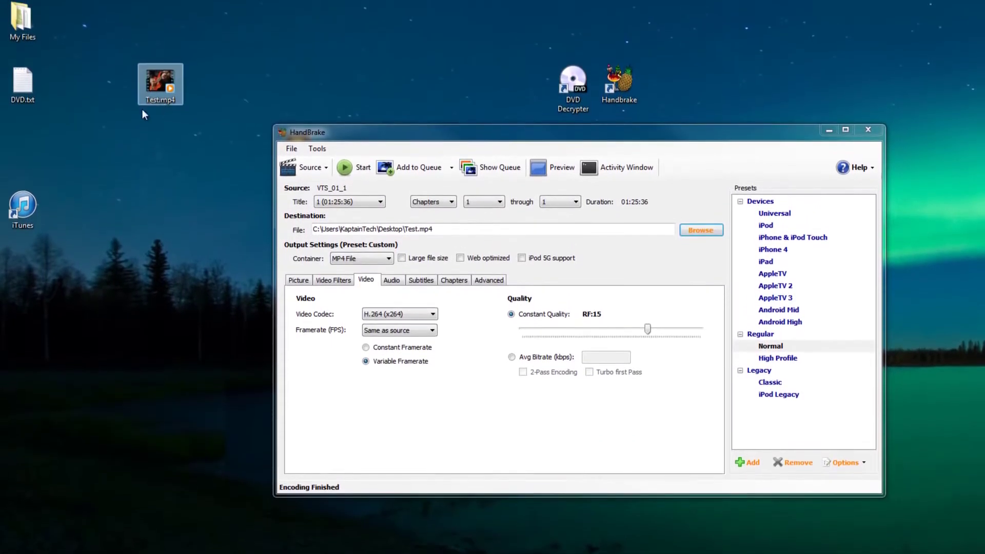
left_click(248, 102)
left_click(828, 133)
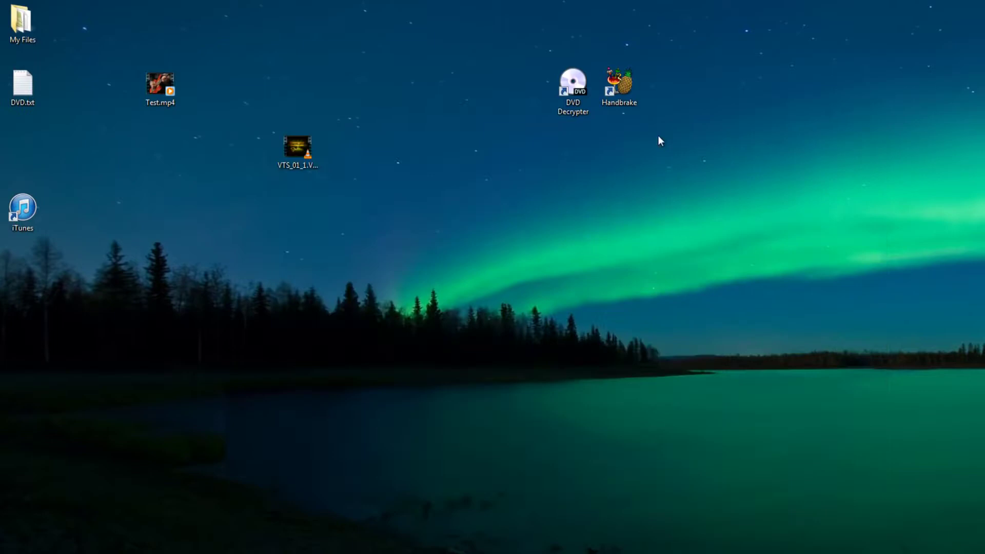
Step: Check Test.mp4's Properties show an MP4 video of 3.88 GB, then cancel
left_click(153, 98)
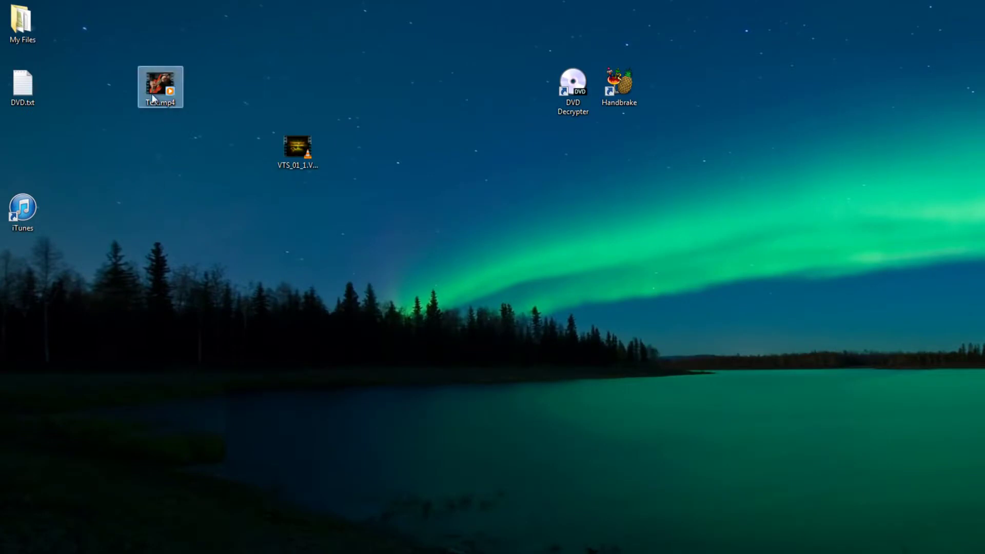
right_click(153, 87)
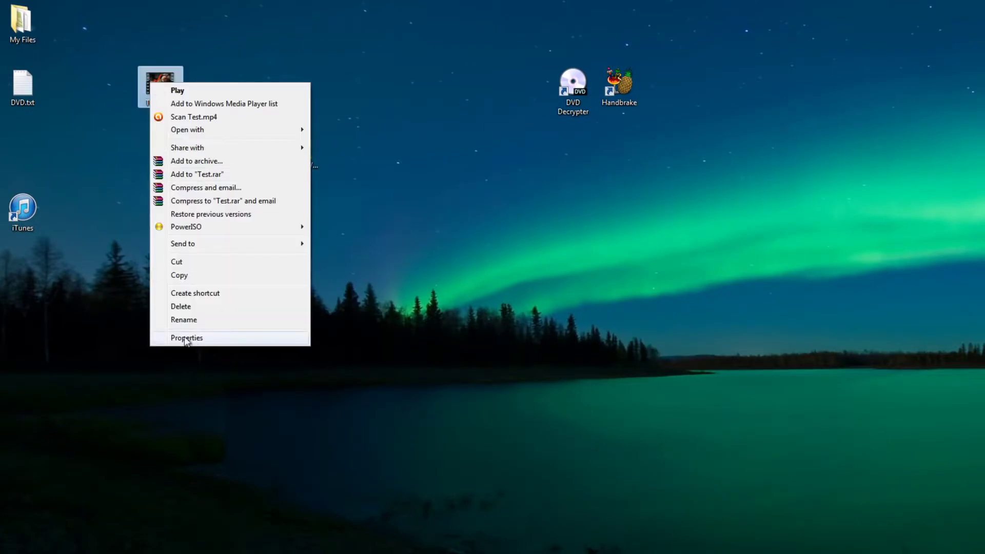
left_click(221, 338)
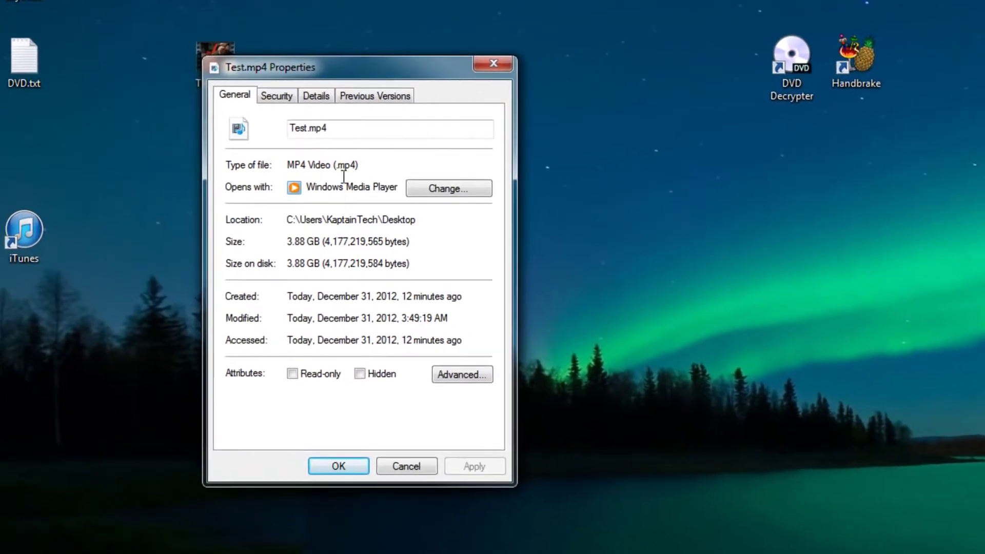
left_click(283, 163)
left_click_drag(369, 164, 333, 165)
left_click(397, 468)
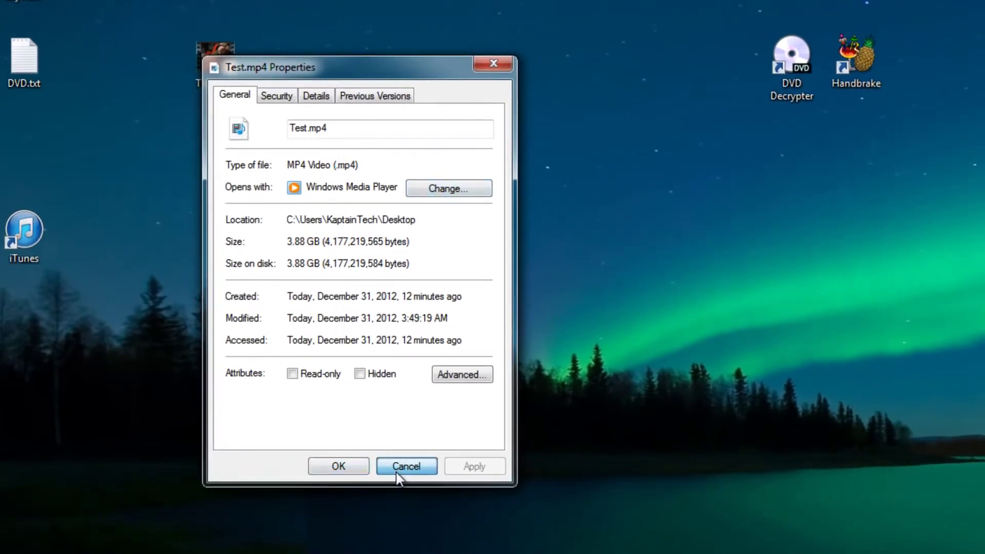